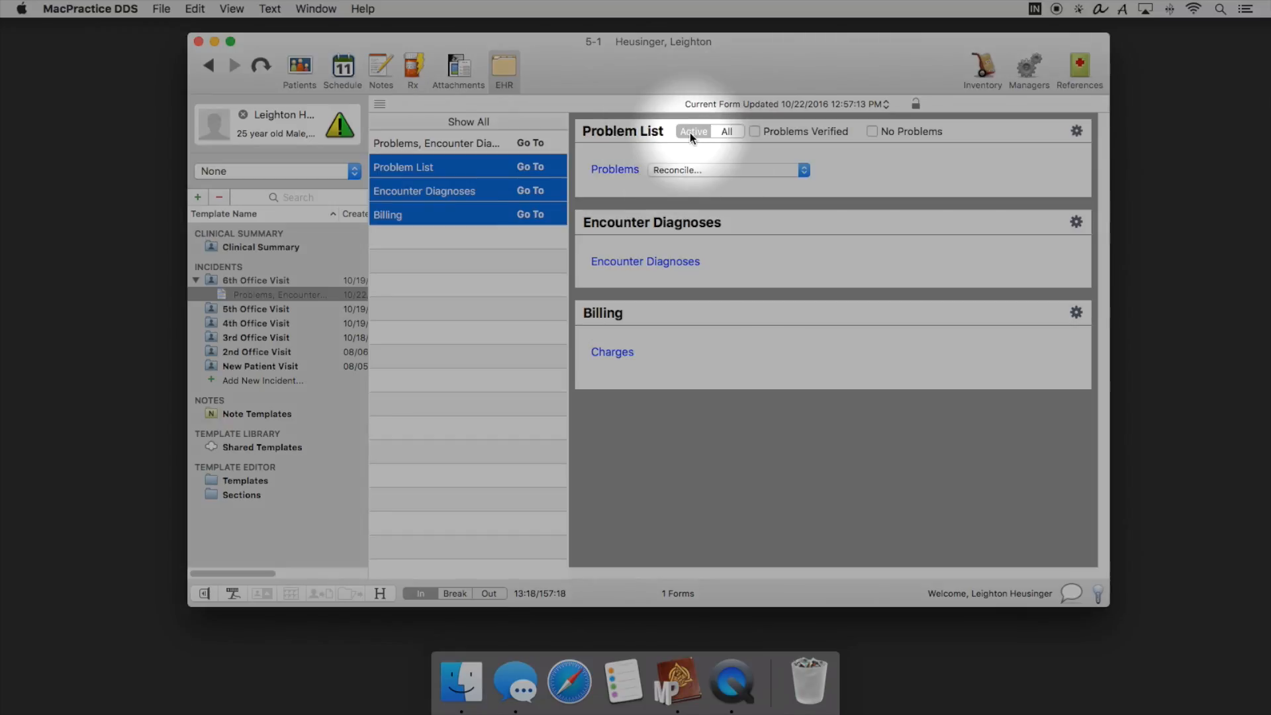
- Switch the Problem List to all problems and back to active ones, and mark the problems as verified
left_click(726, 132)
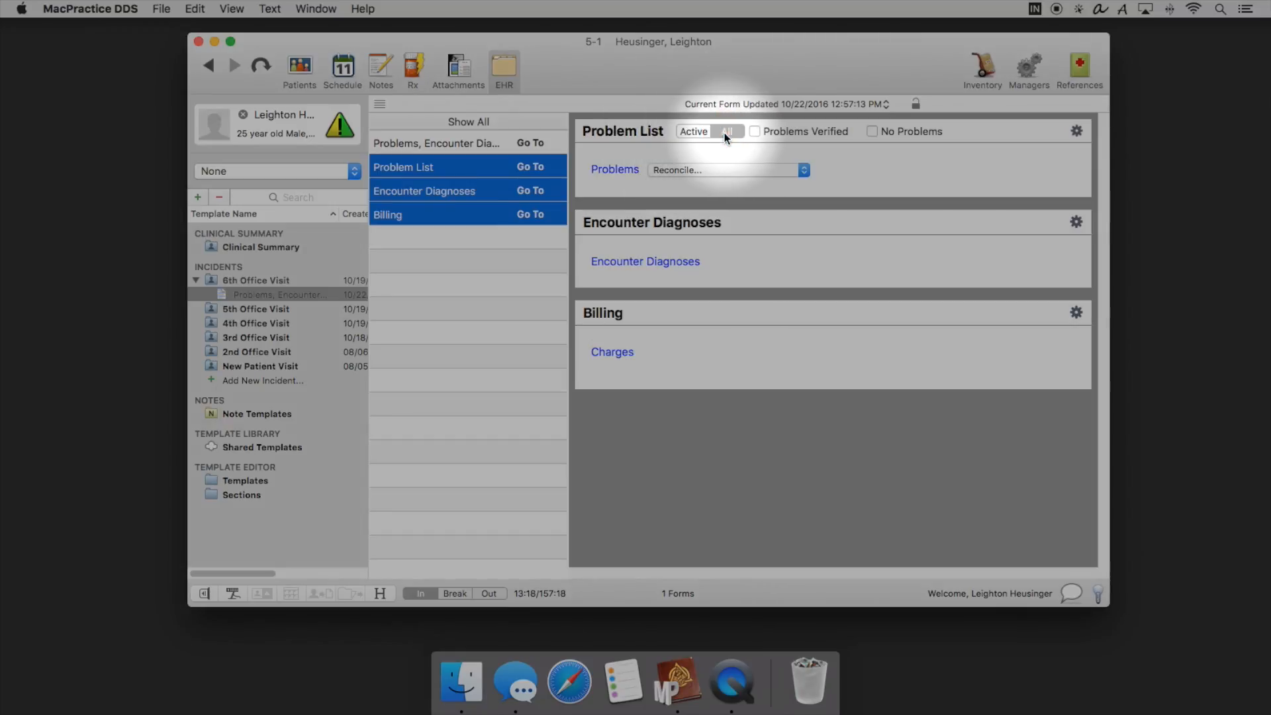
left_click(694, 130)
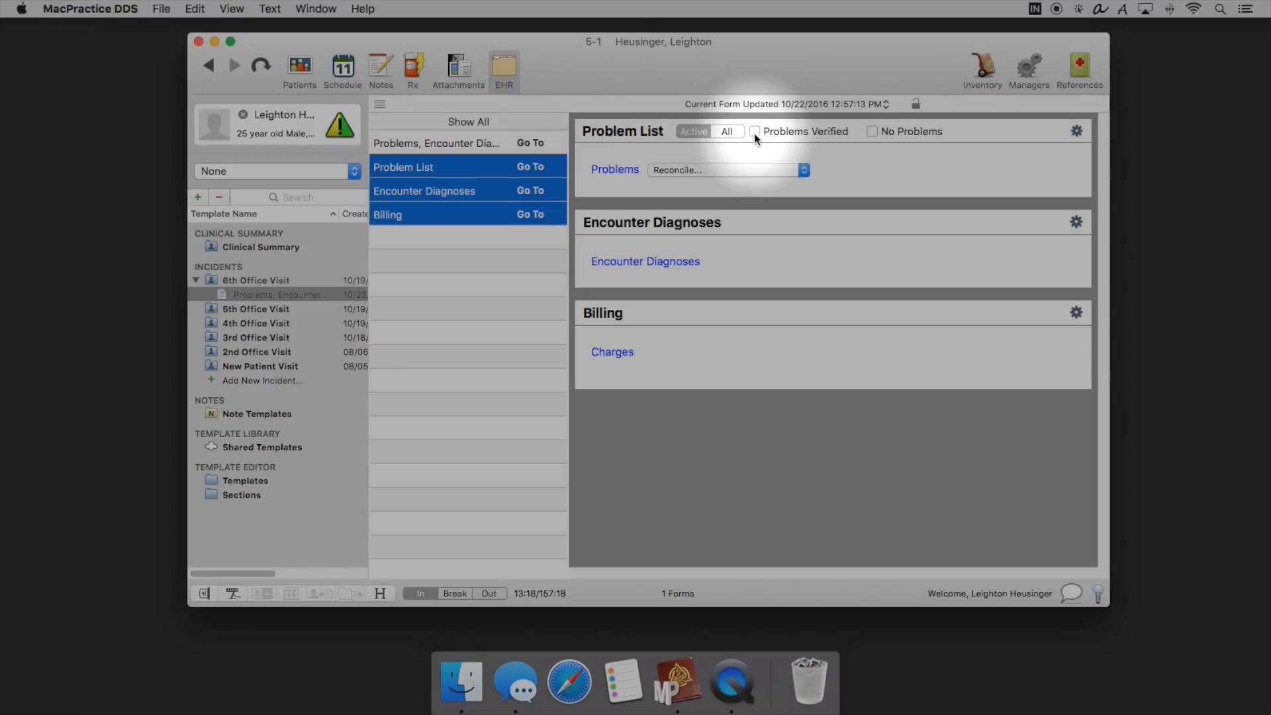
left_click(755, 133)
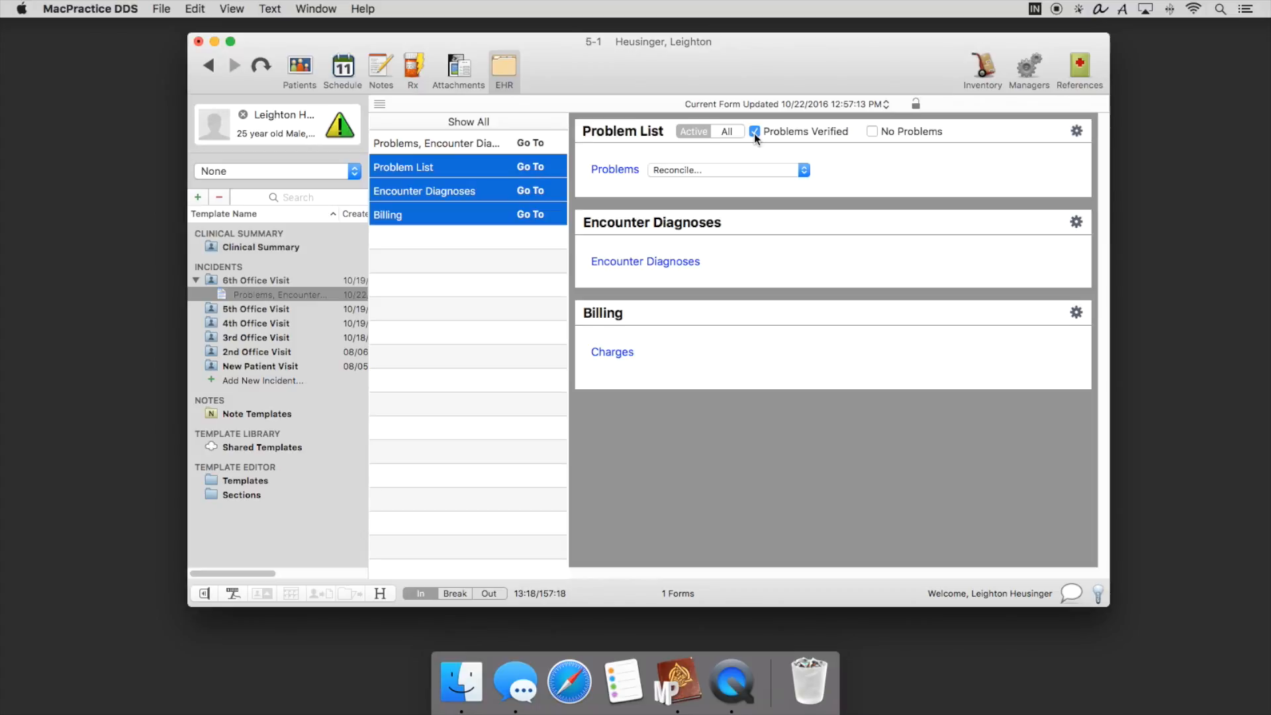
left_click(873, 131)
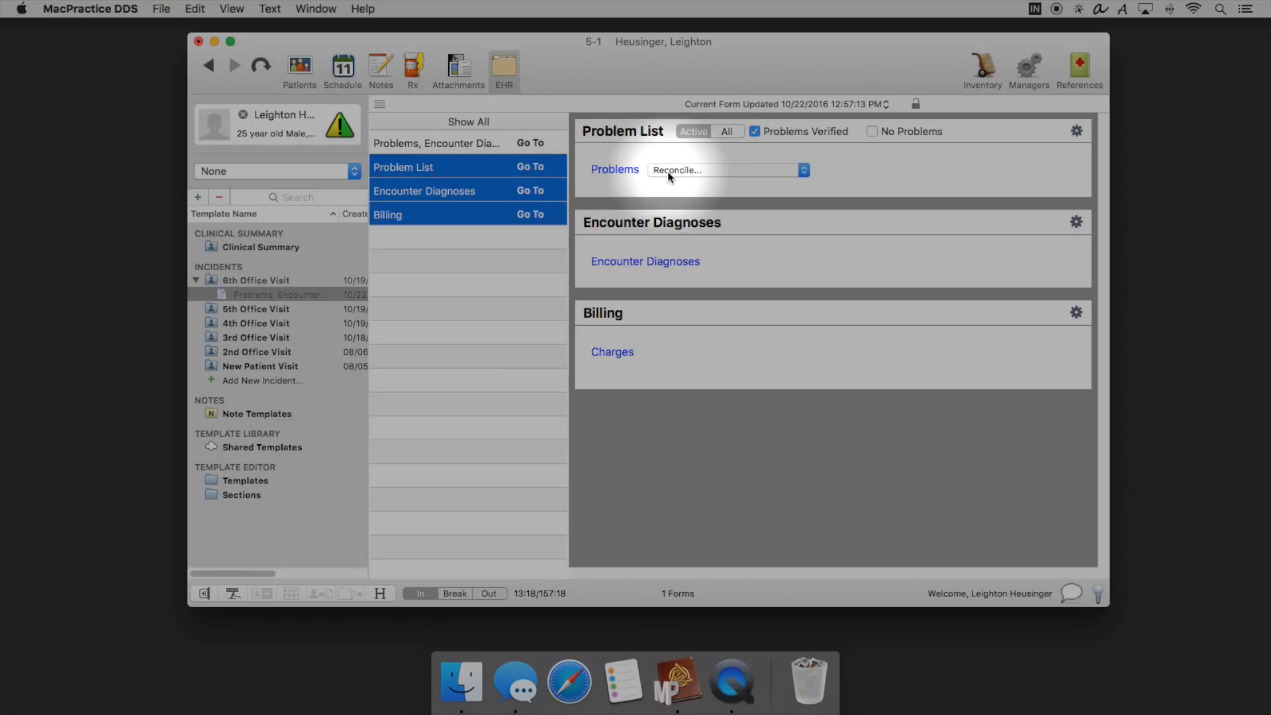
- Add a new problem list for reconciliation from the existing referral dated 2016-10-22, saving the changes to the record
left_click(668, 172)
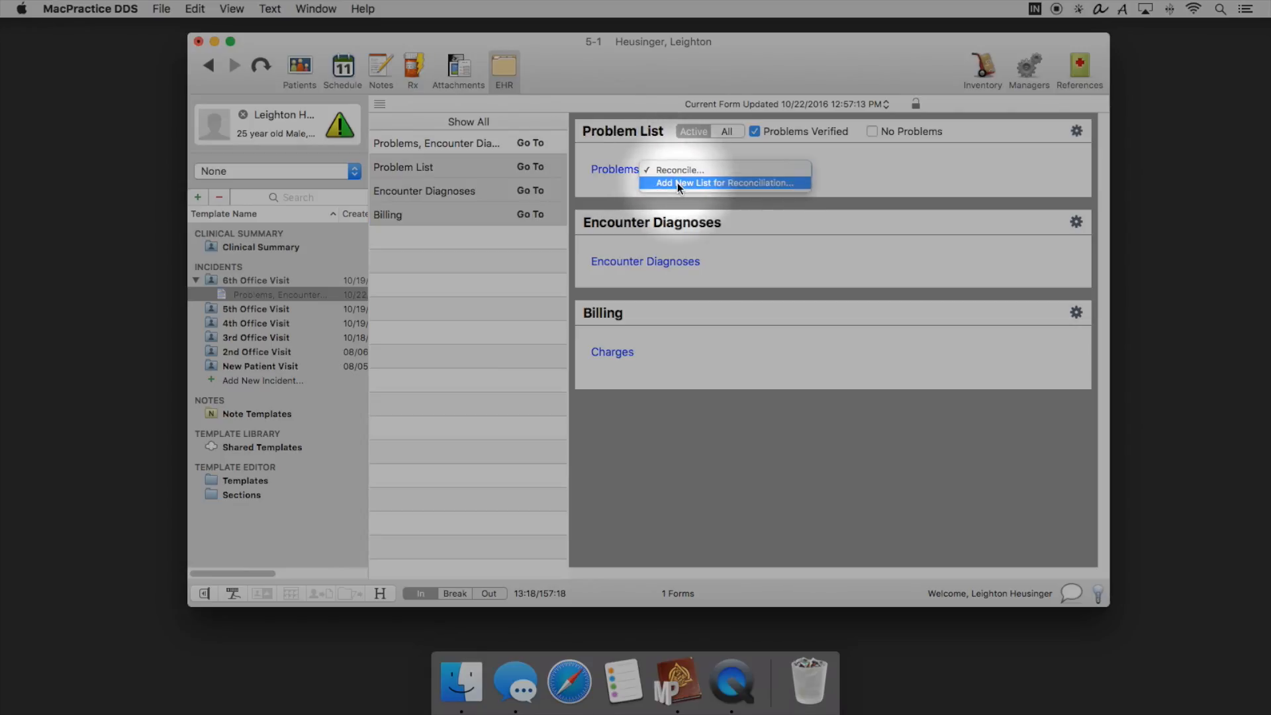
left_click(678, 183)
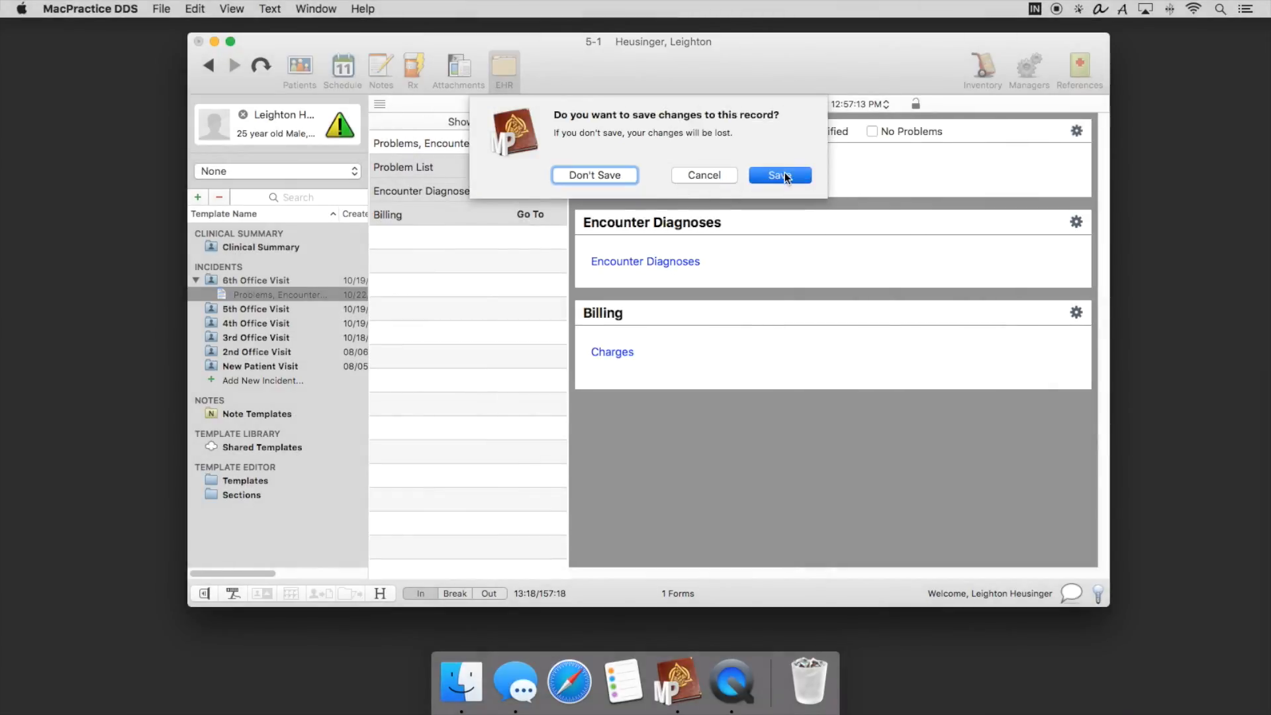
left_click(781, 175)
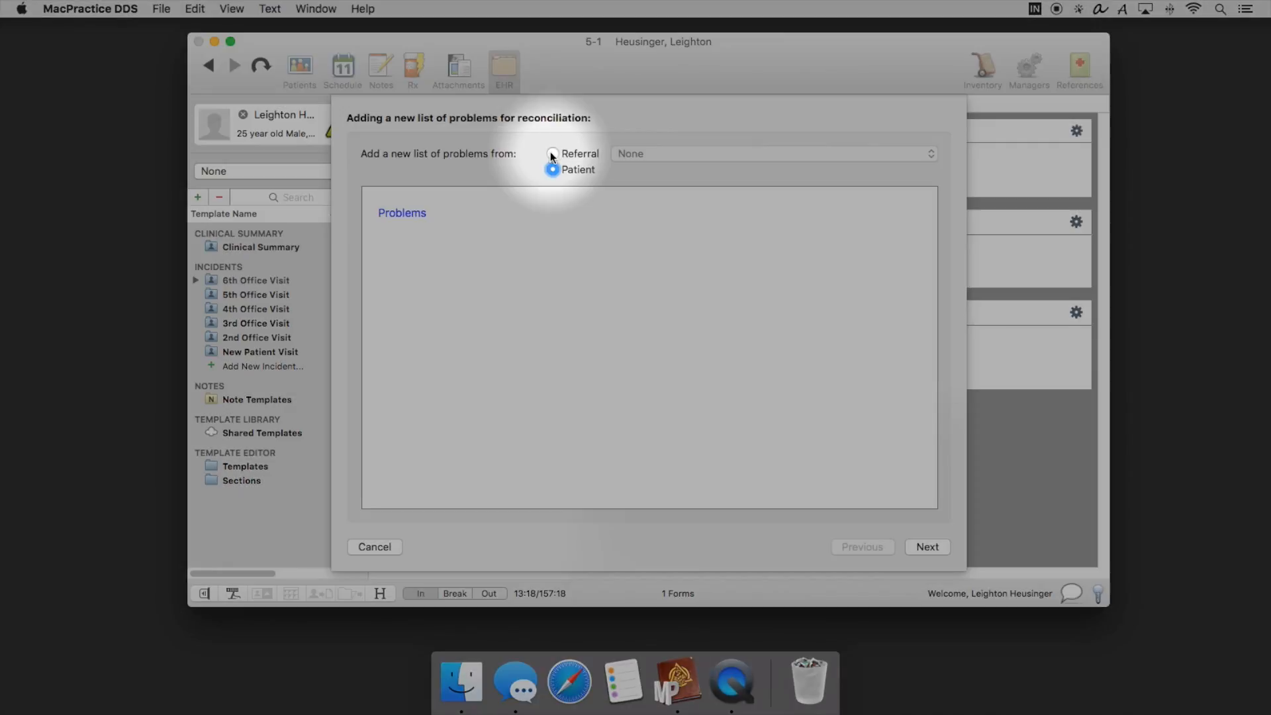
left_click(551, 153)
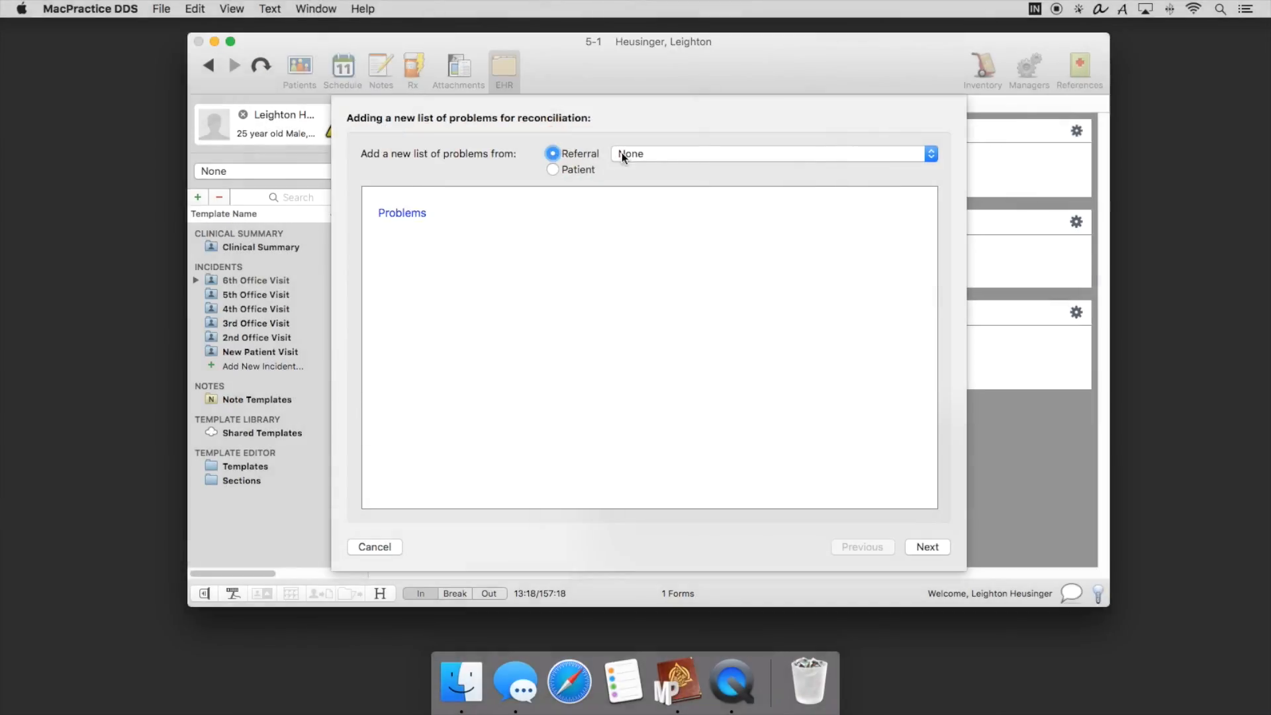
left_click(670, 154)
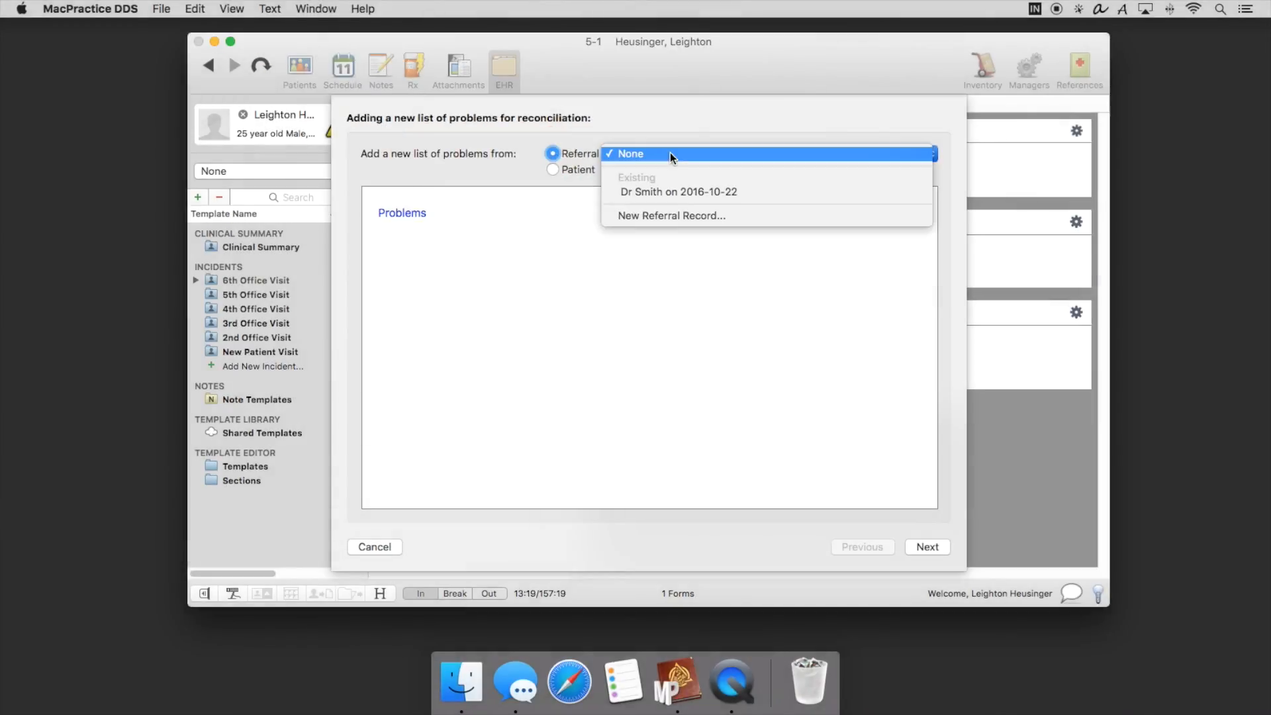
left_click(668, 192)
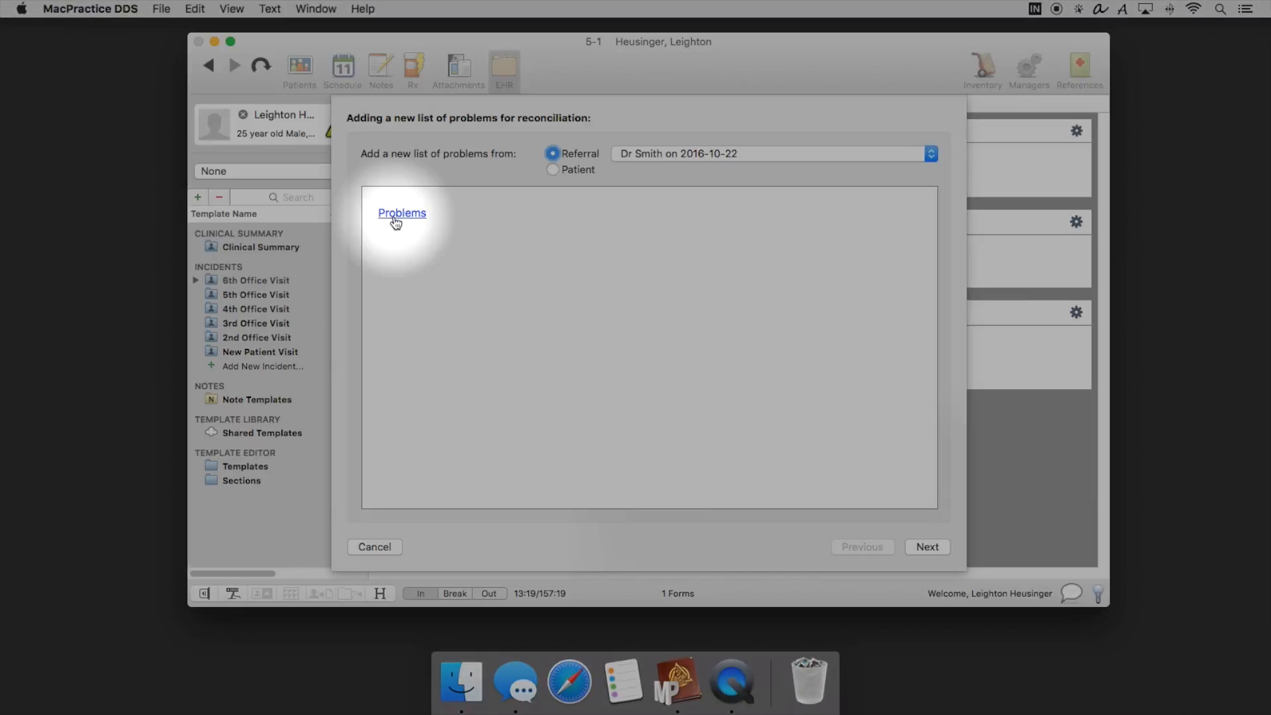
- Add Acute posthemorrhagic anemia (D62), found under the D50-D89 blood disease codes, to the referral's problem list
left_click(396, 214)
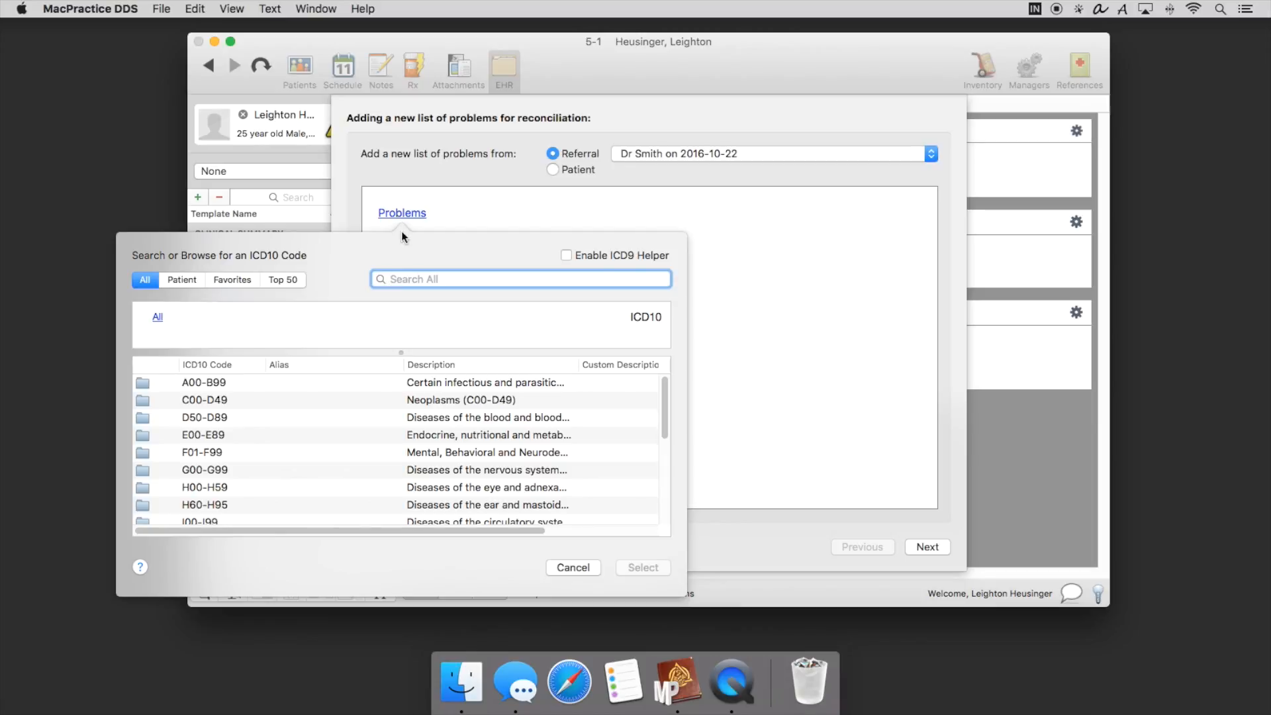
double_click(245, 419)
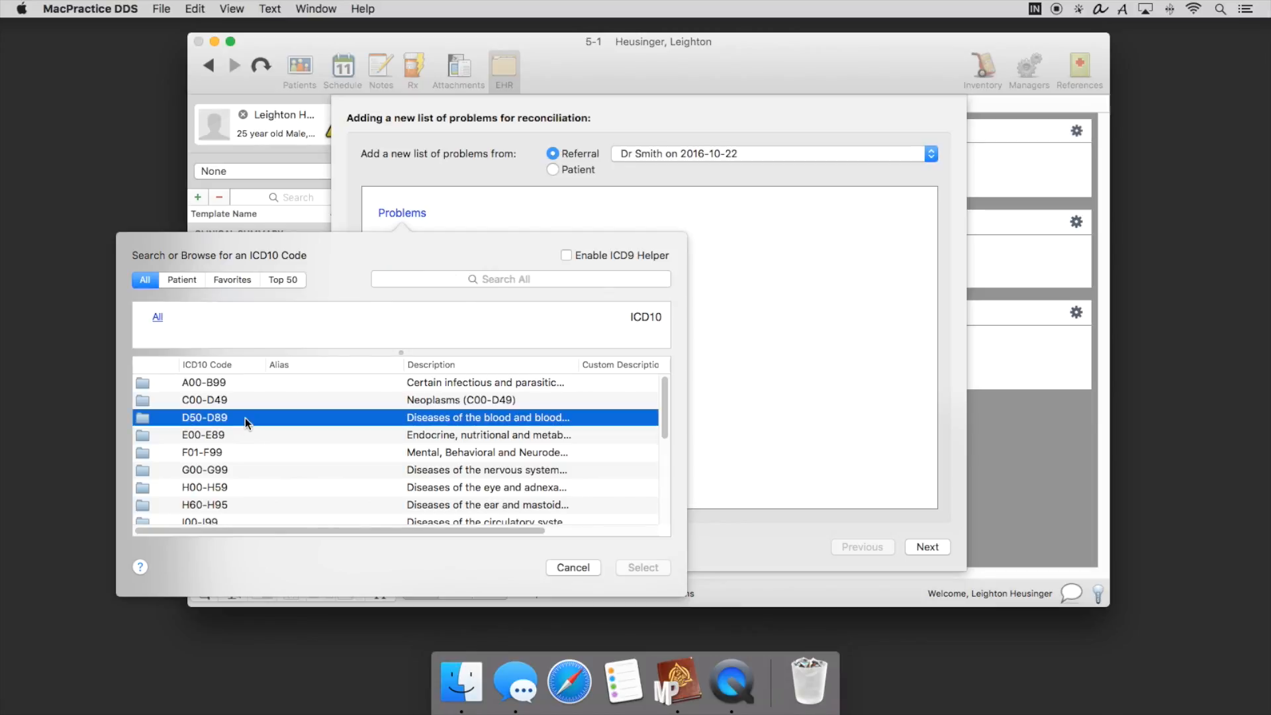
double_click(209, 415)
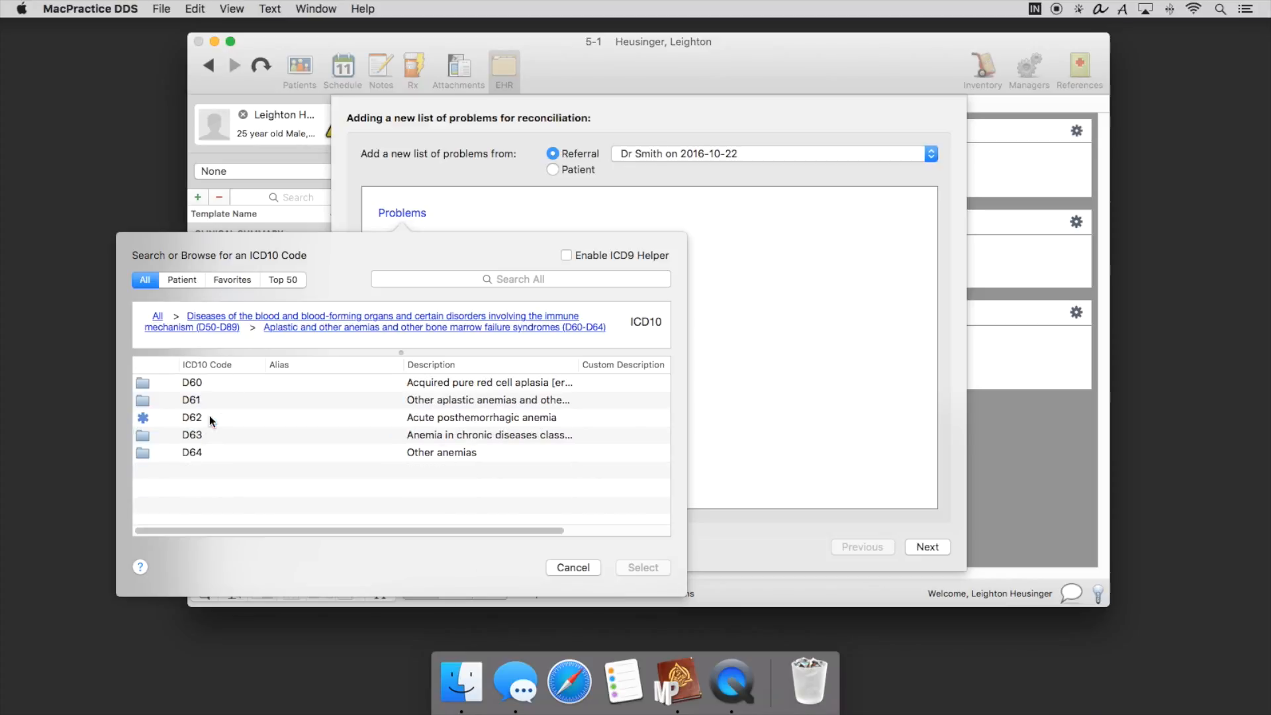
double_click(192, 416)
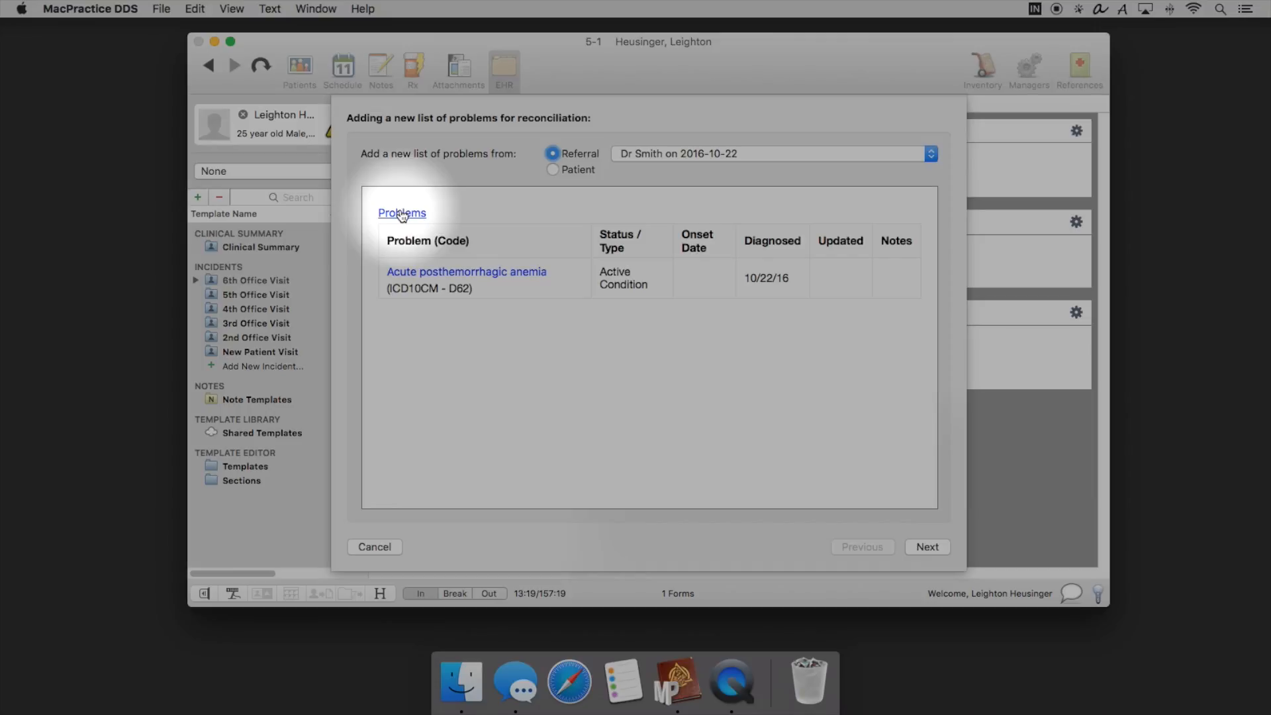
- Open the problem code browser and review the codes in the patient's diagnosis history and in the favorites
left_click(402, 213)
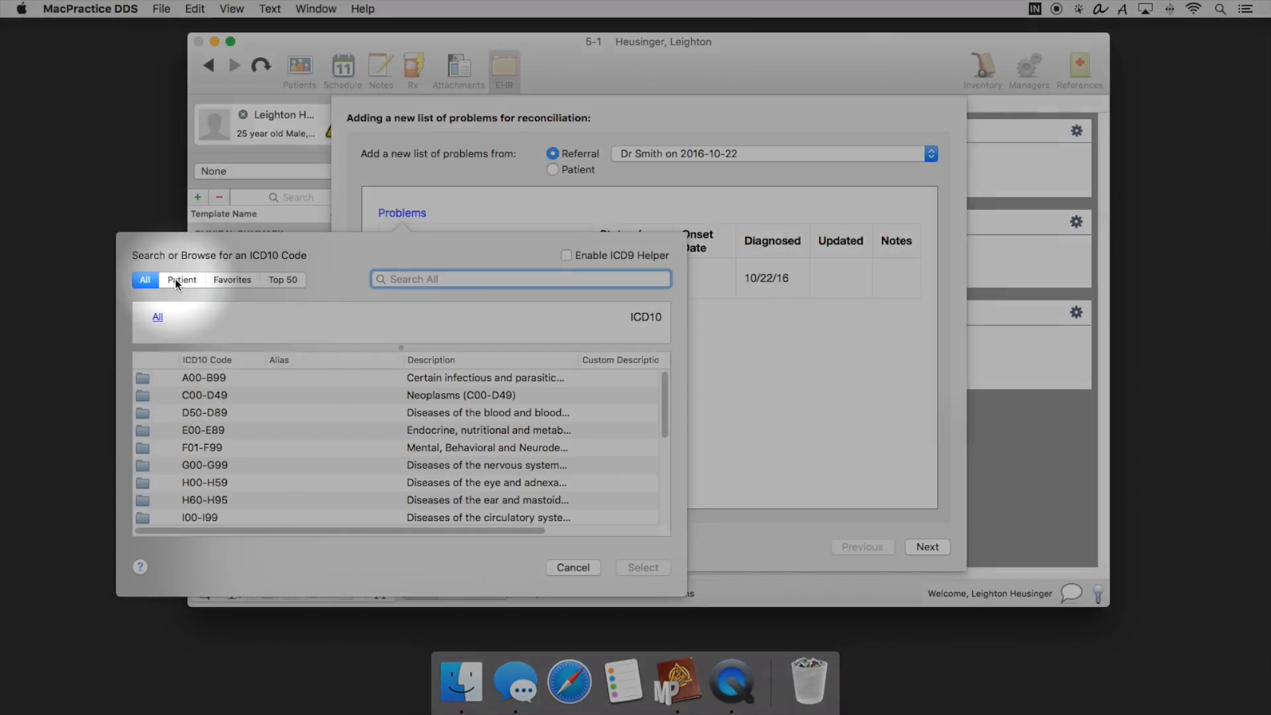
left_click(174, 280)
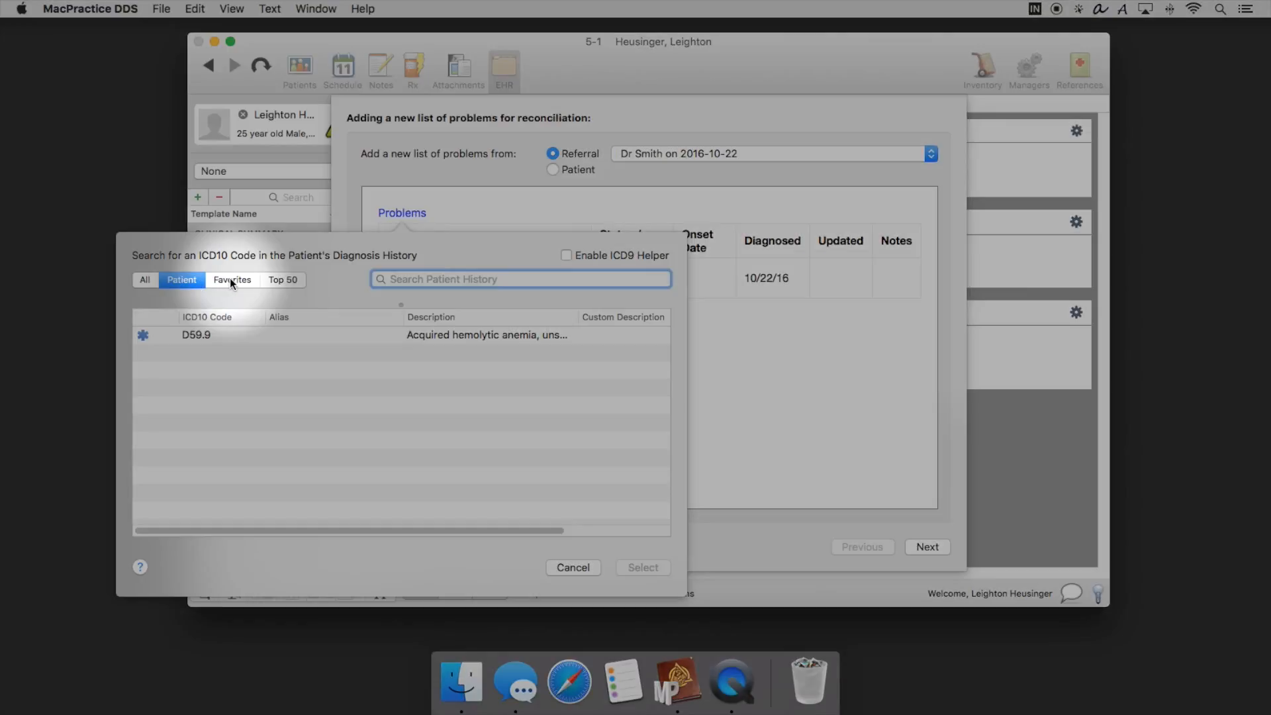
left_click(229, 279)
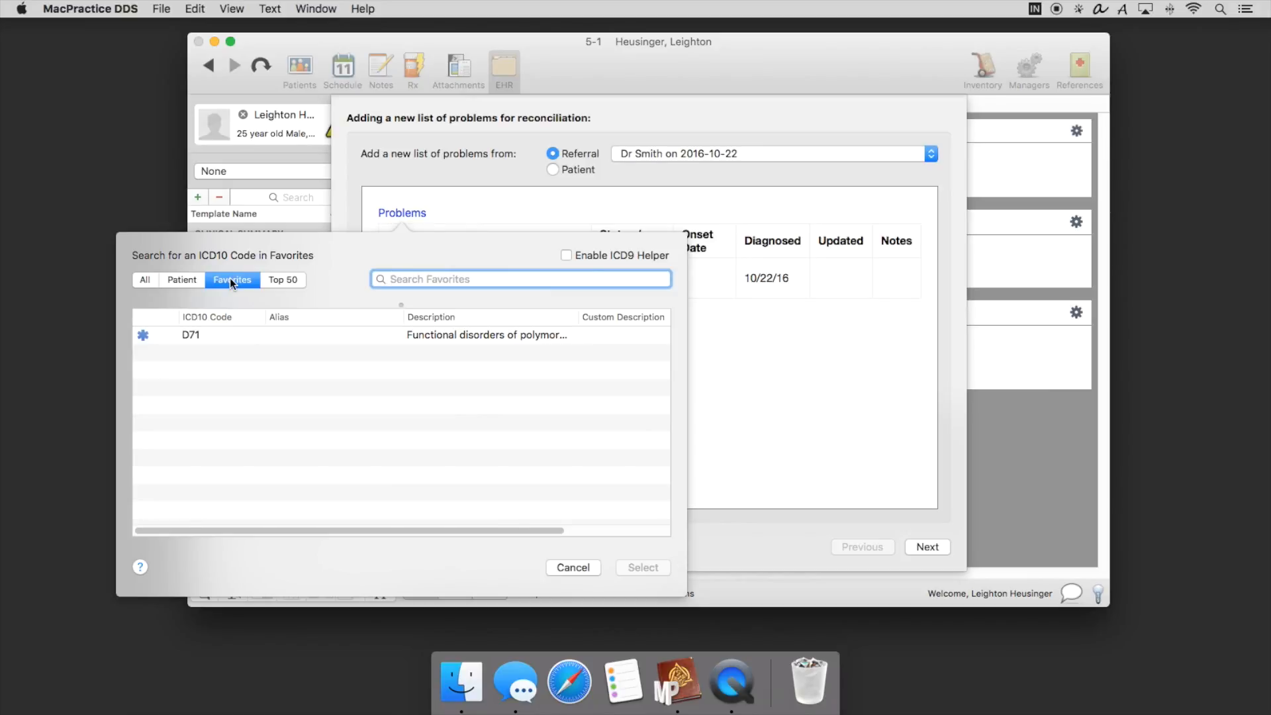
- Browse all ICD10 codes to G32.0 under diseases of the nervous system (G00-G99) and mark it as a favorite
left_click(154, 279)
scroll(200, 425, "down", 2)
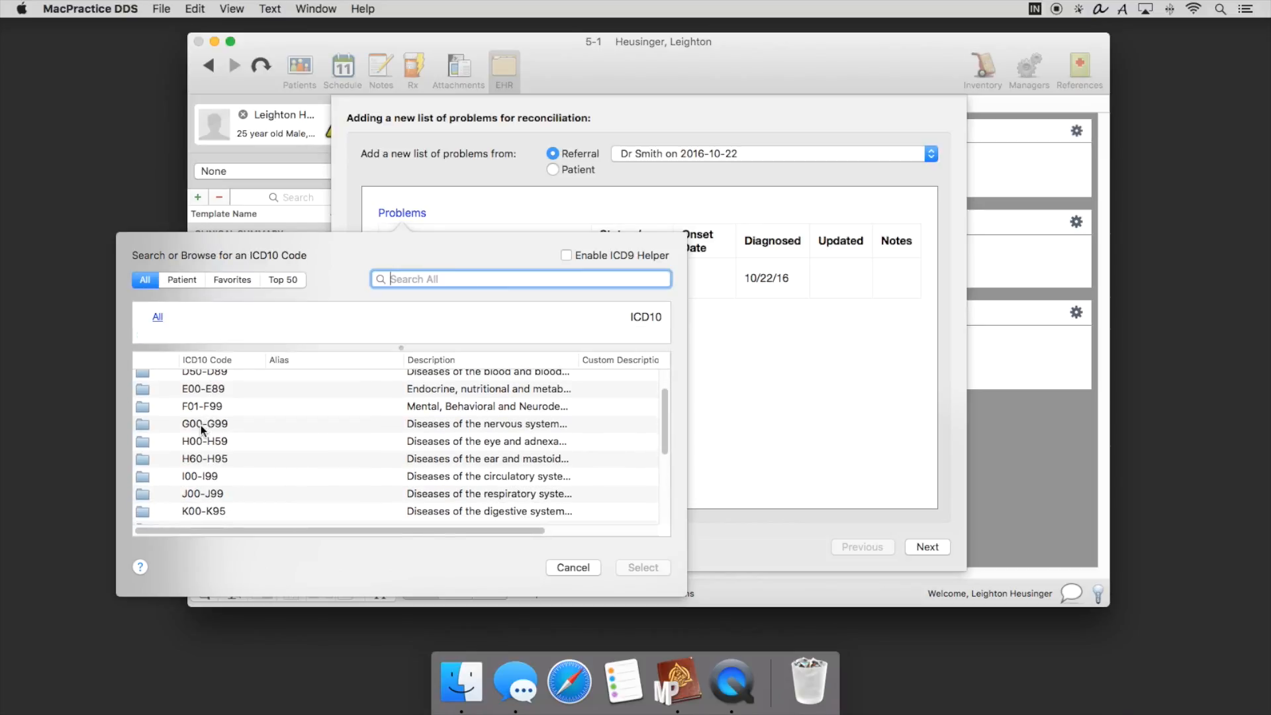
double_click(200, 425)
left_click(202, 430)
double_click(201, 429)
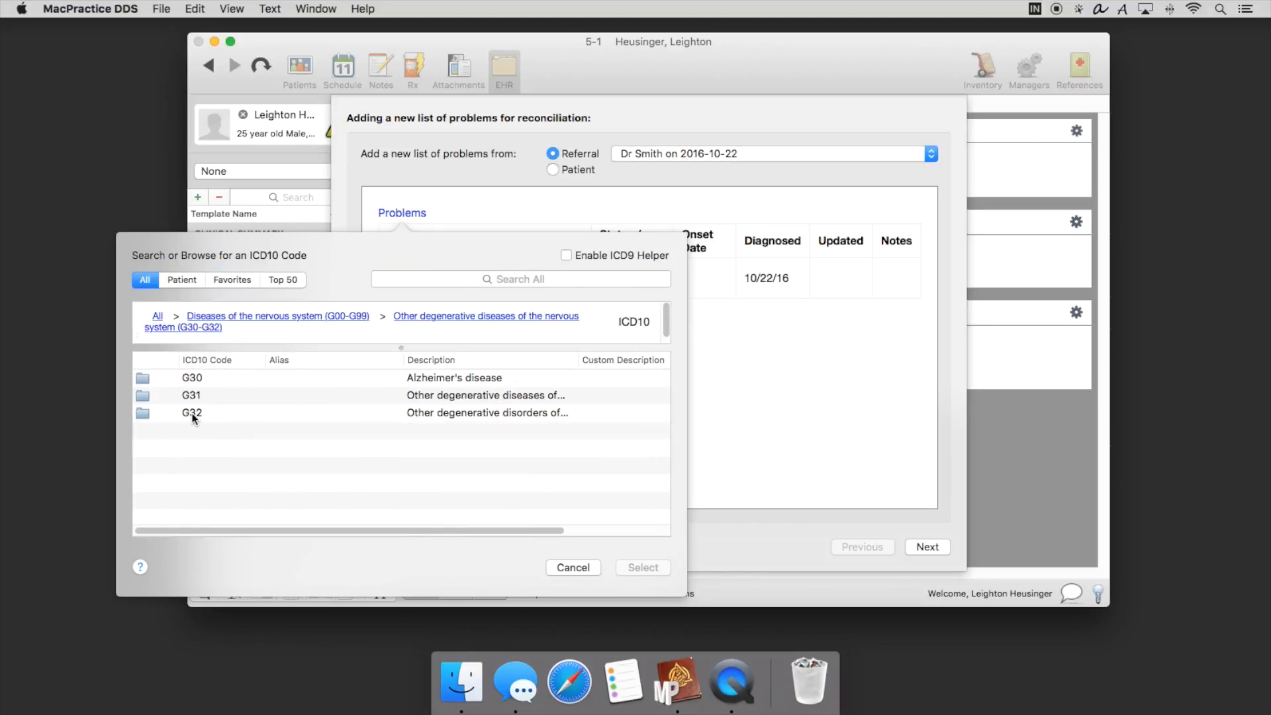
double_click(195, 412)
left_click(199, 381)
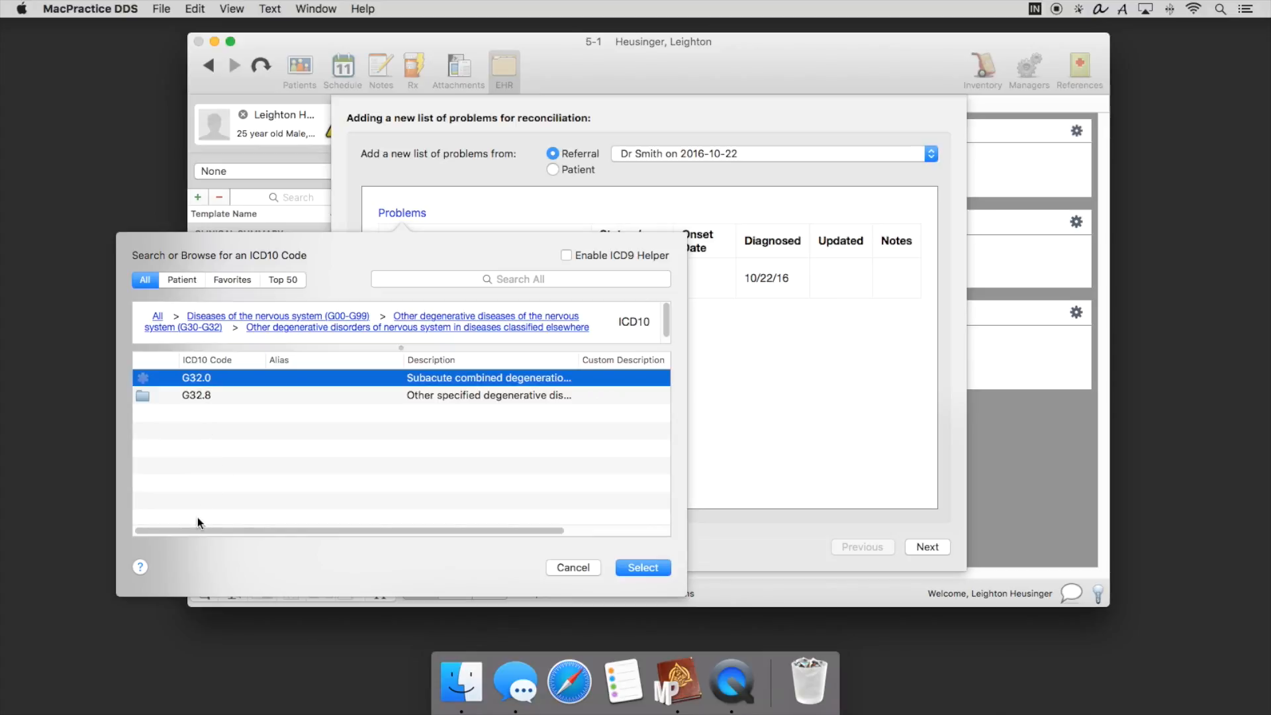
left_click_drag(188, 528, 380, 527)
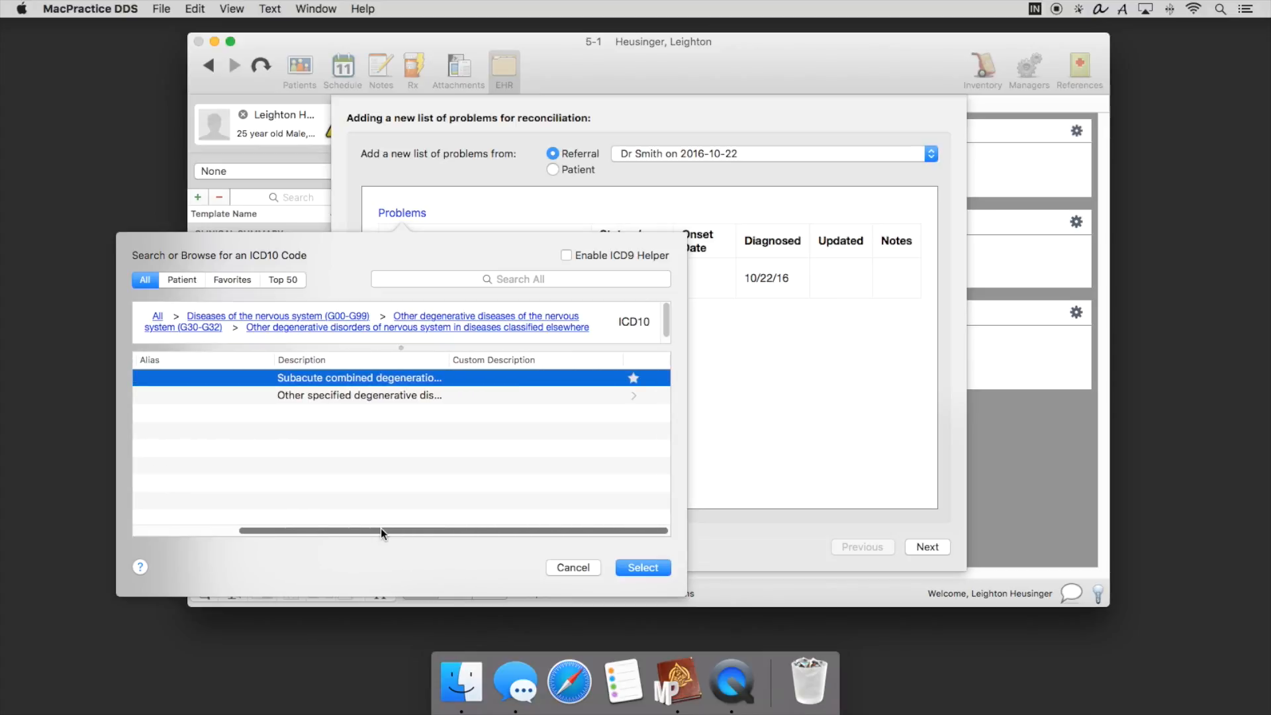
left_click(633, 378)
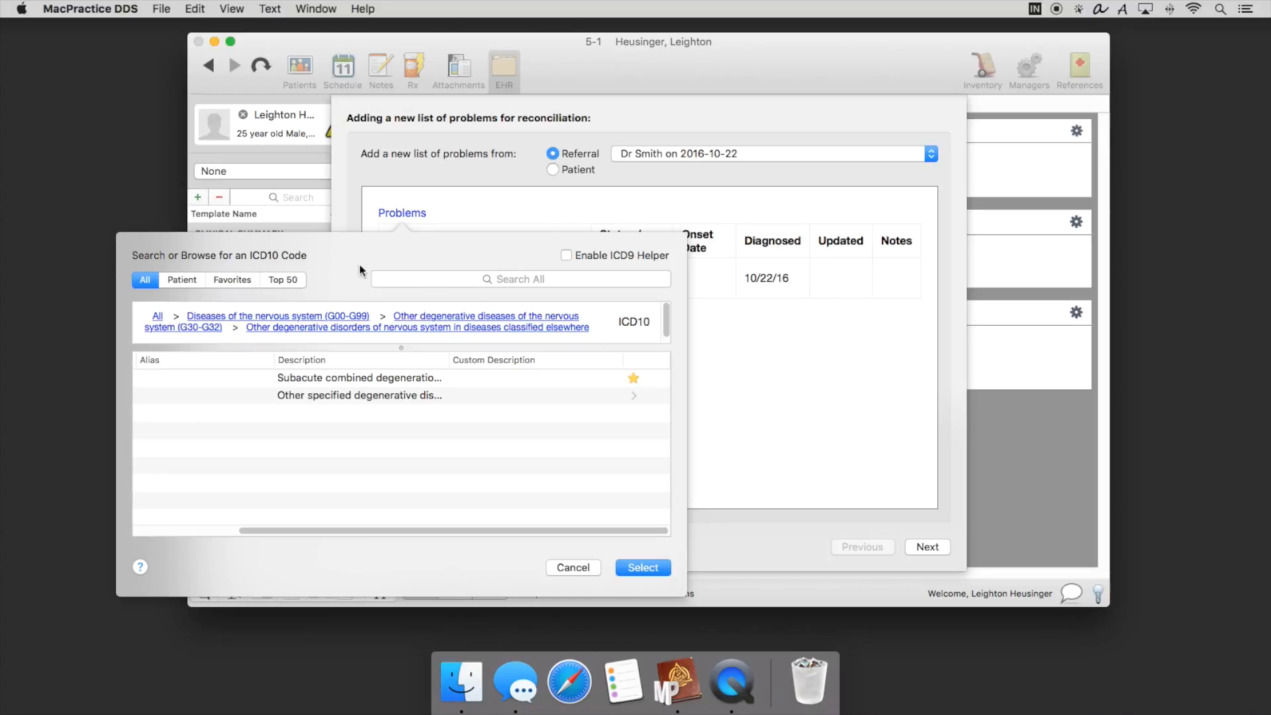
- Review the favorite ICD10 codes including their code column, and the Top 50 most frequently used codes
left_click(225, 280)
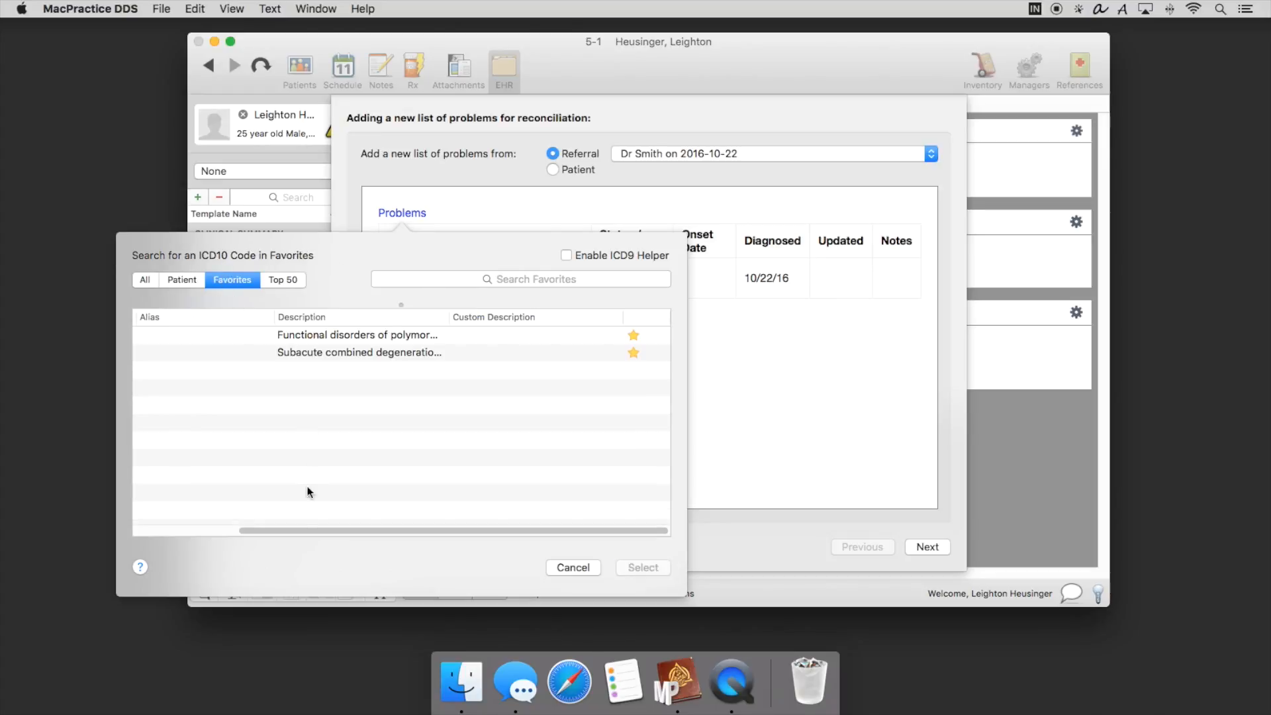
left_click_drag(284, 530, 138, 530)
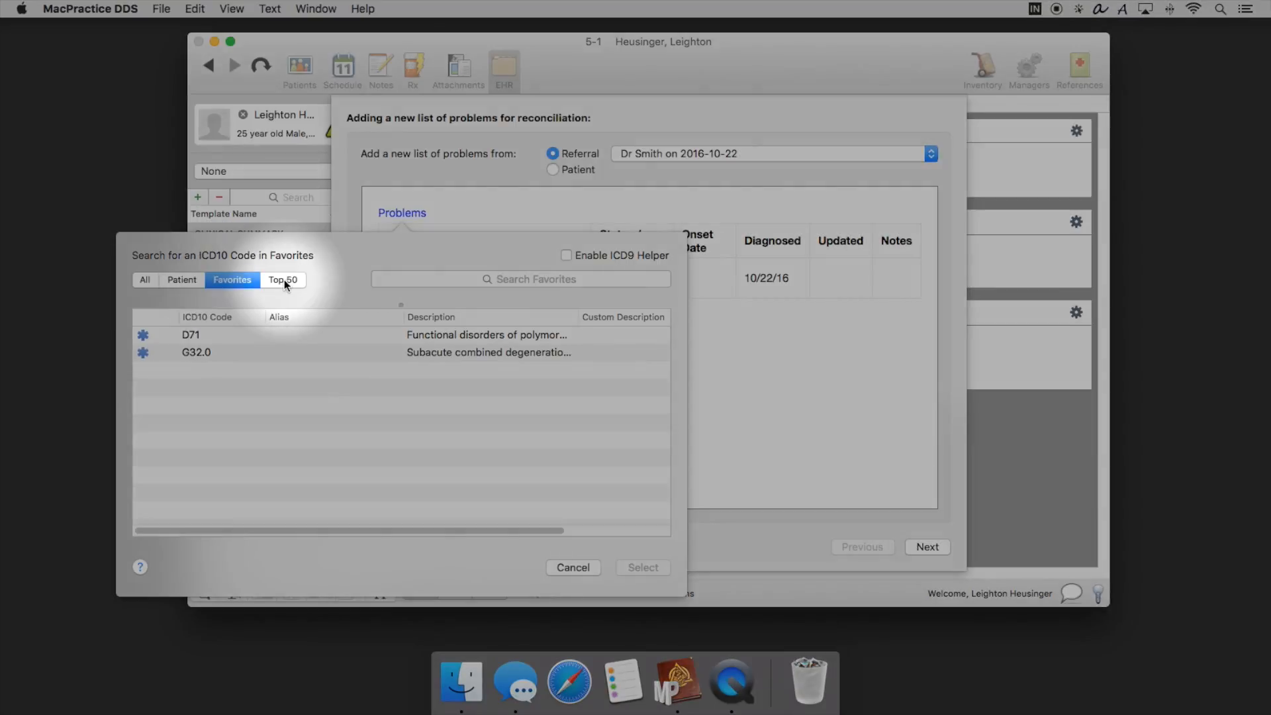
left_click(284, 280)
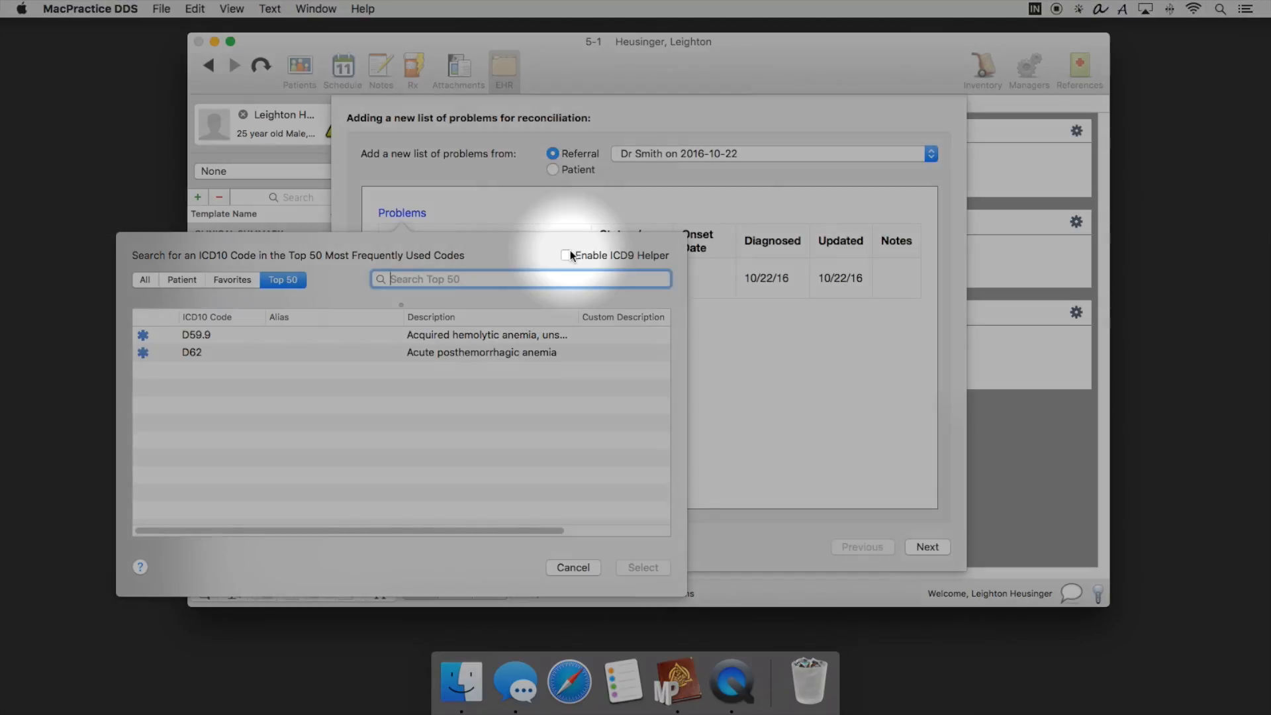
- Enable the ICD9 helper and add Malignant neoplasm of pylorus, ICD10 code C16.4, by looking up ICD9 code 151.1
left_click(567, 250)
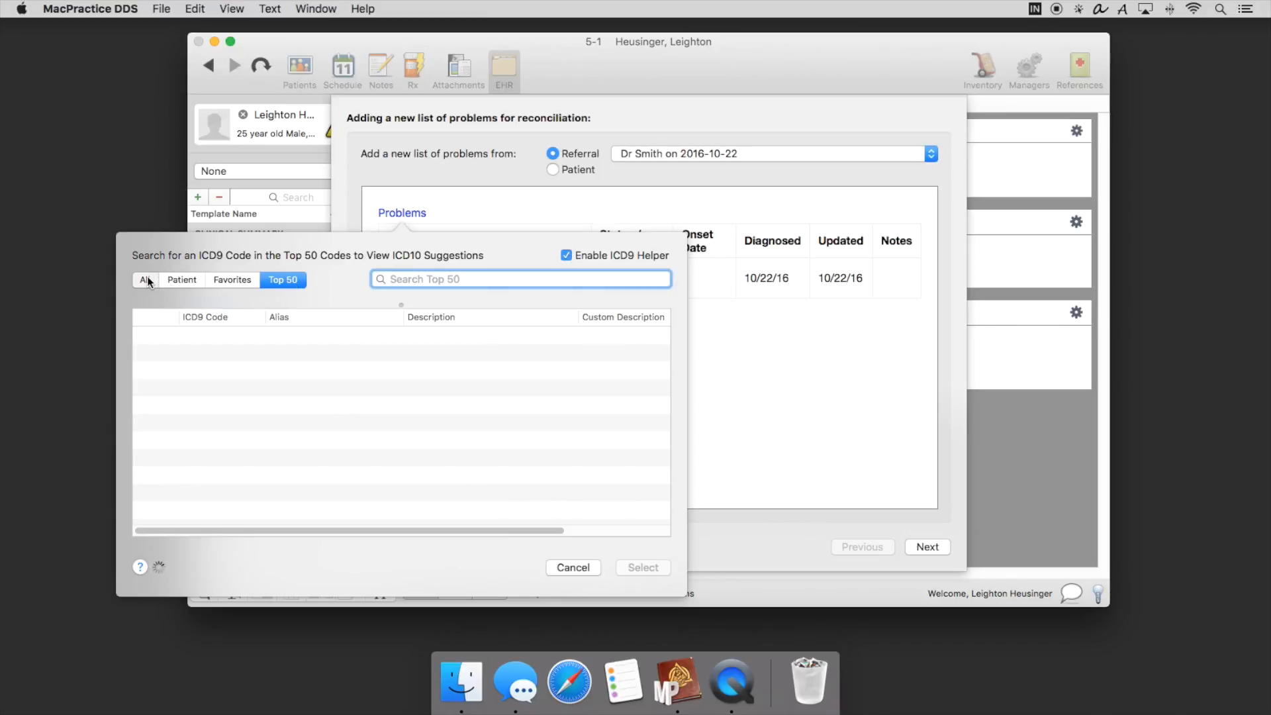
left_click(147, 281)
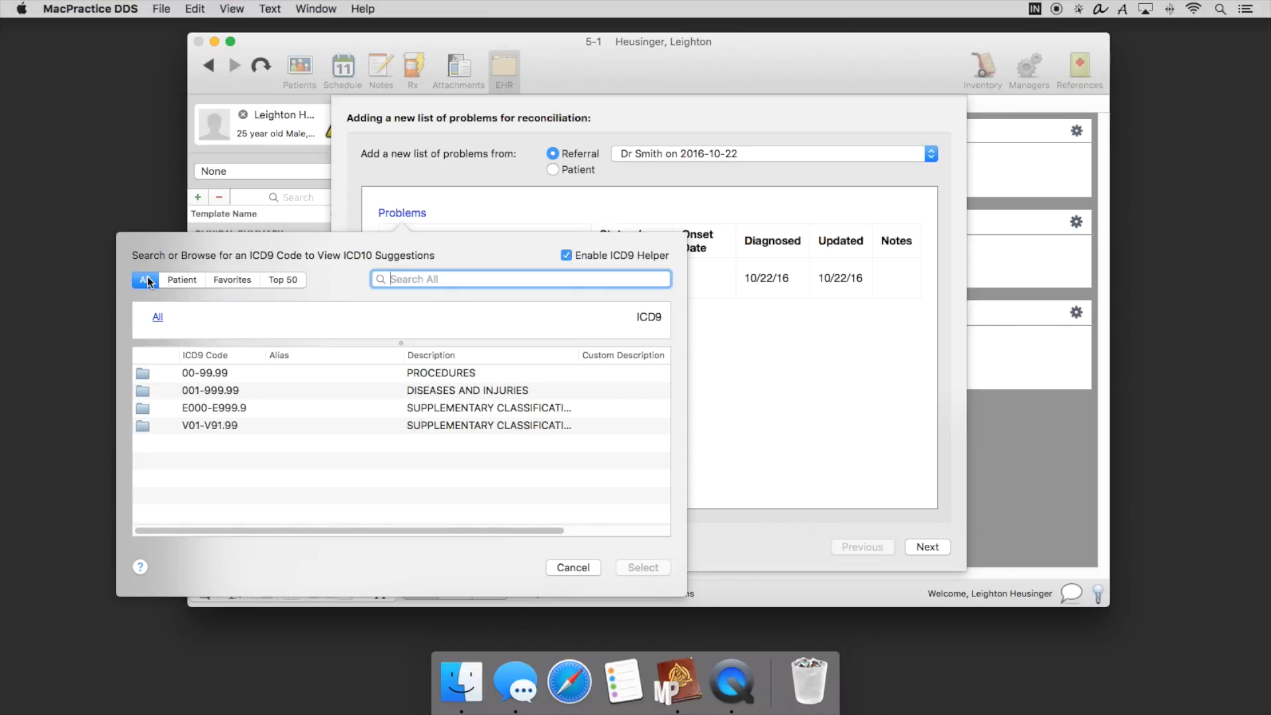
double_click(205, 390)
double_click(205, 391)
double_click(205, 391)
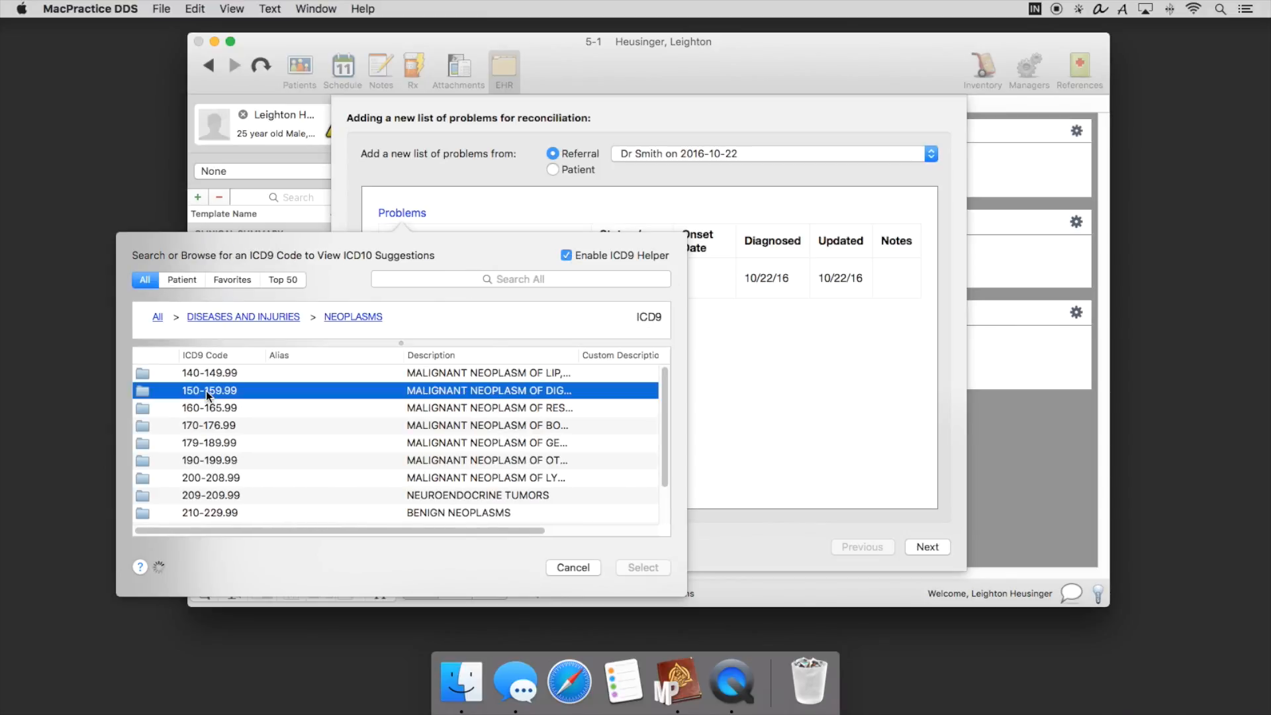
double_click(205, 391)
left_click(205, 390)
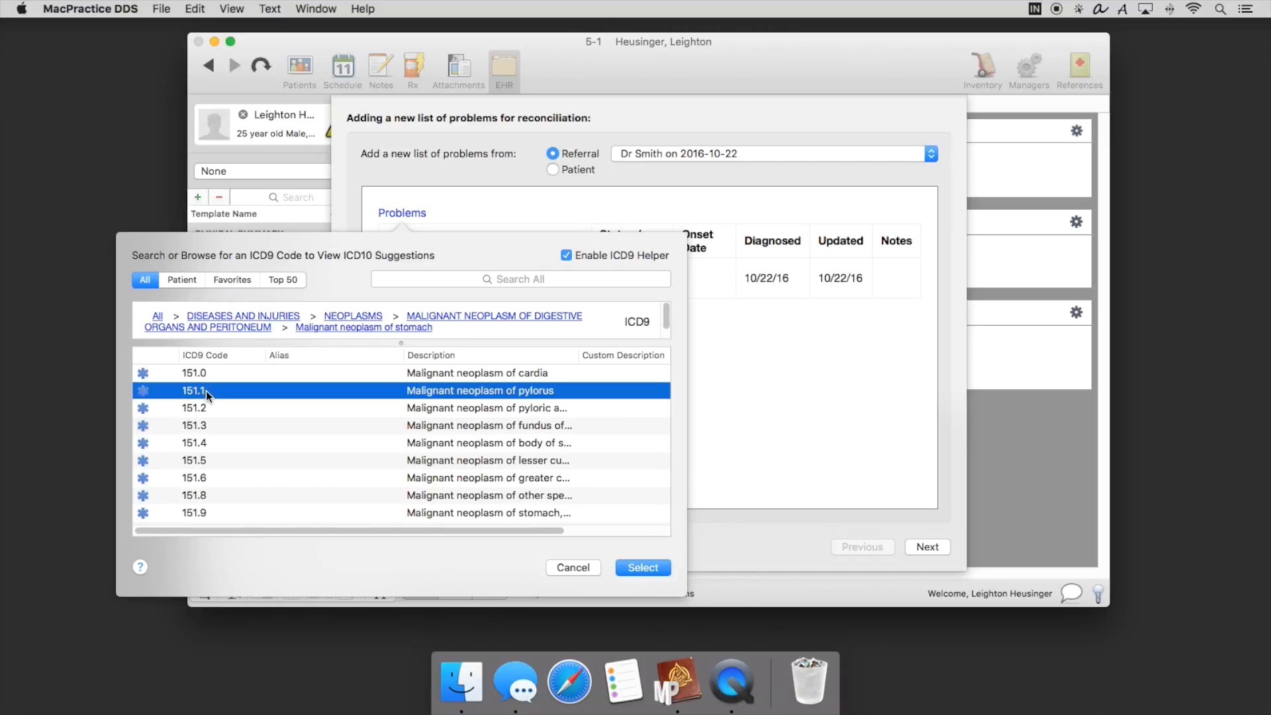
double_click(205, 390)
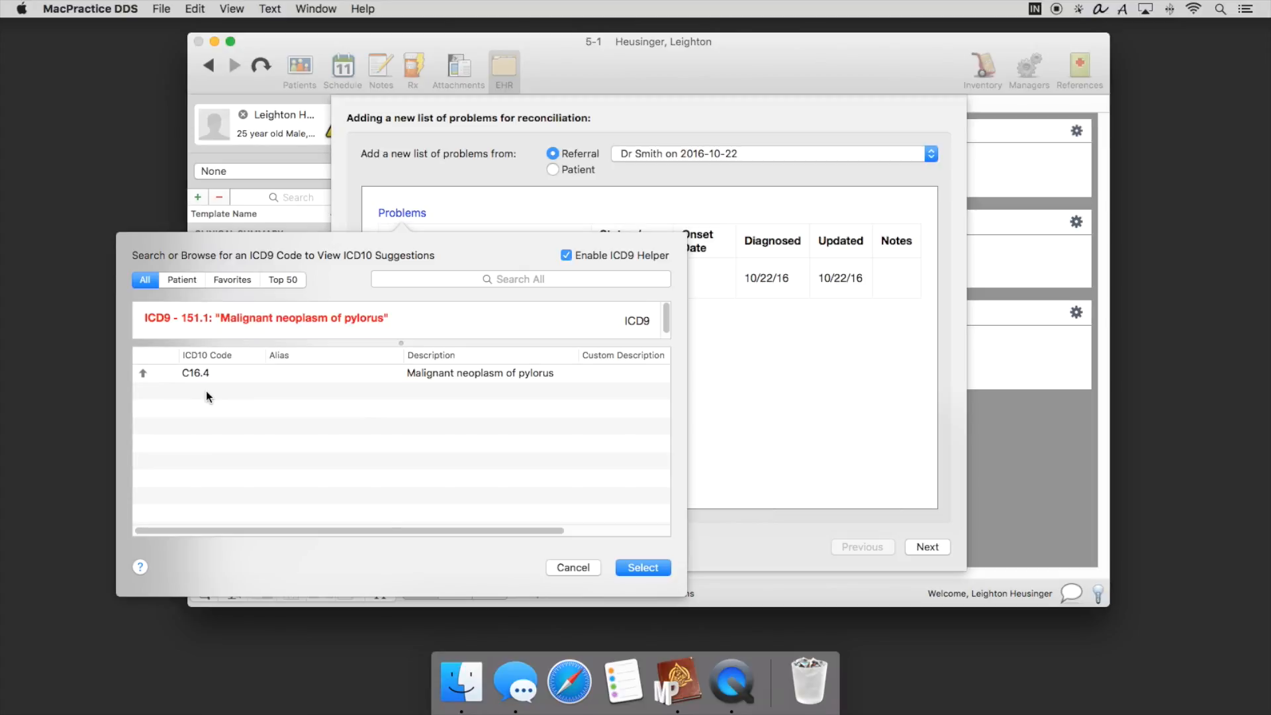
left_click(194, 374)
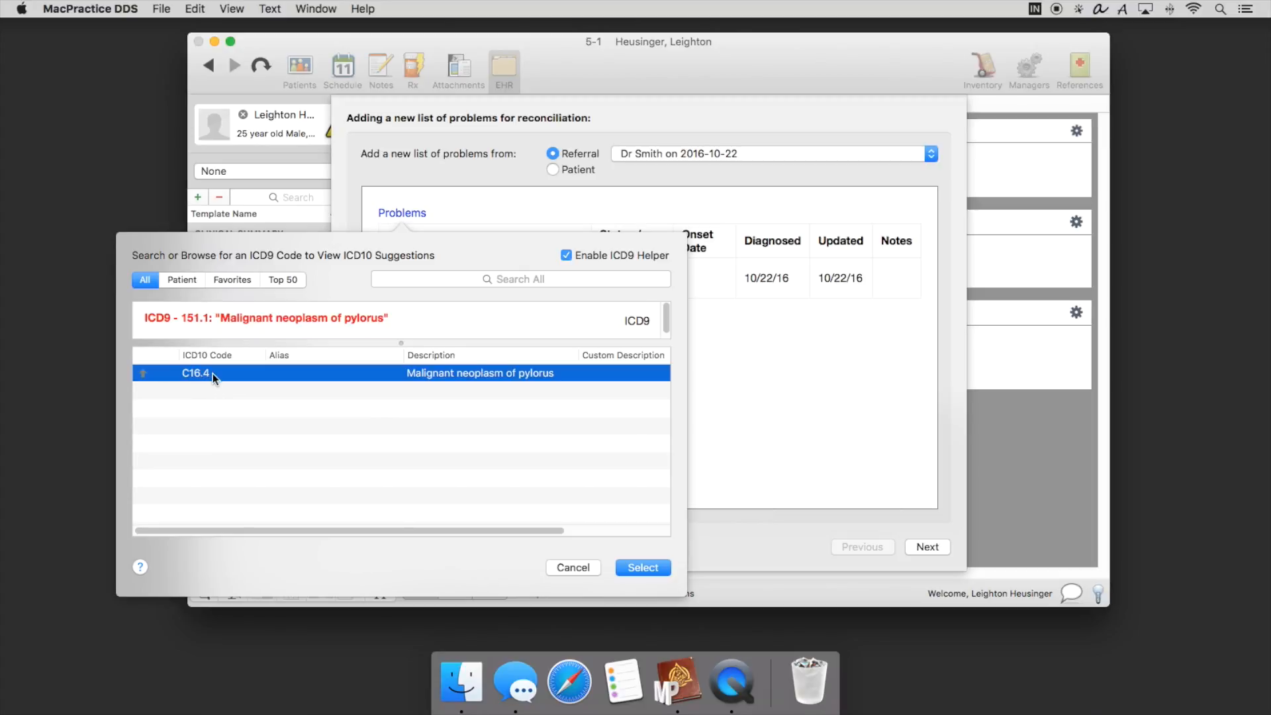
double_click(202, 375)
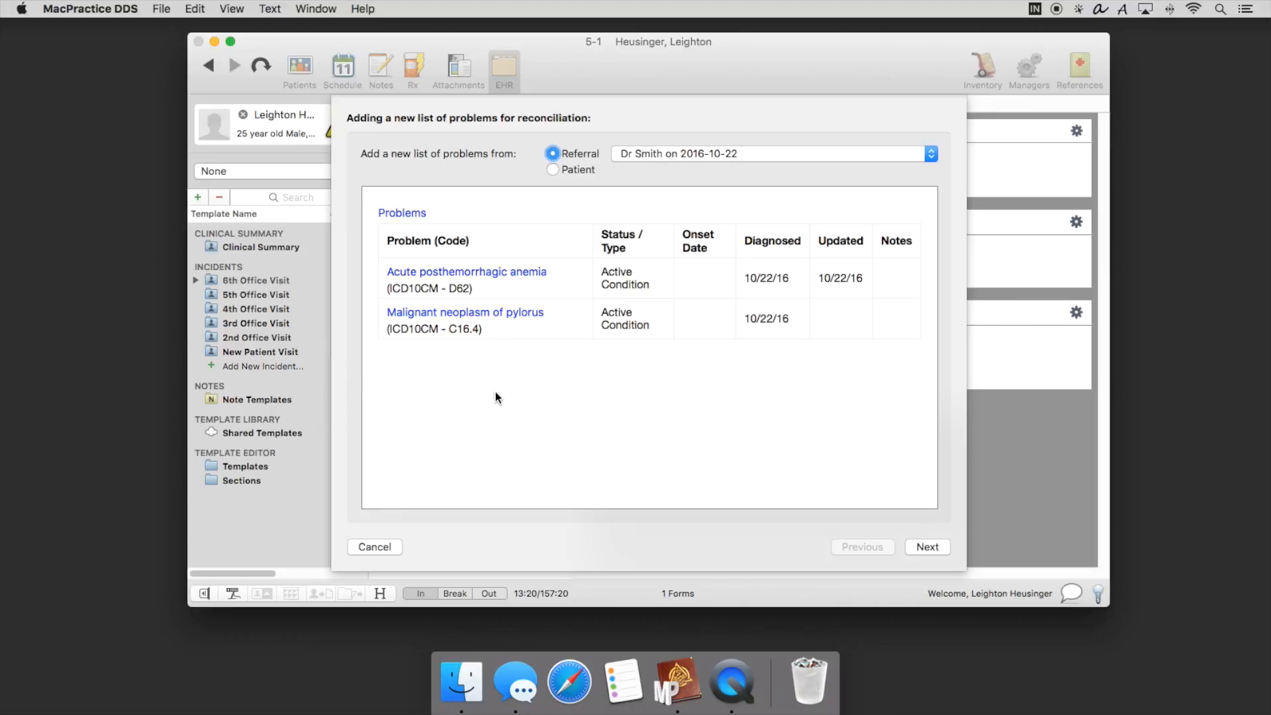
- Set the onset date of Malignant neoplasm of pylorus to 10/21/2016 and mark the problem as regularly treated
left_click(453, 316)
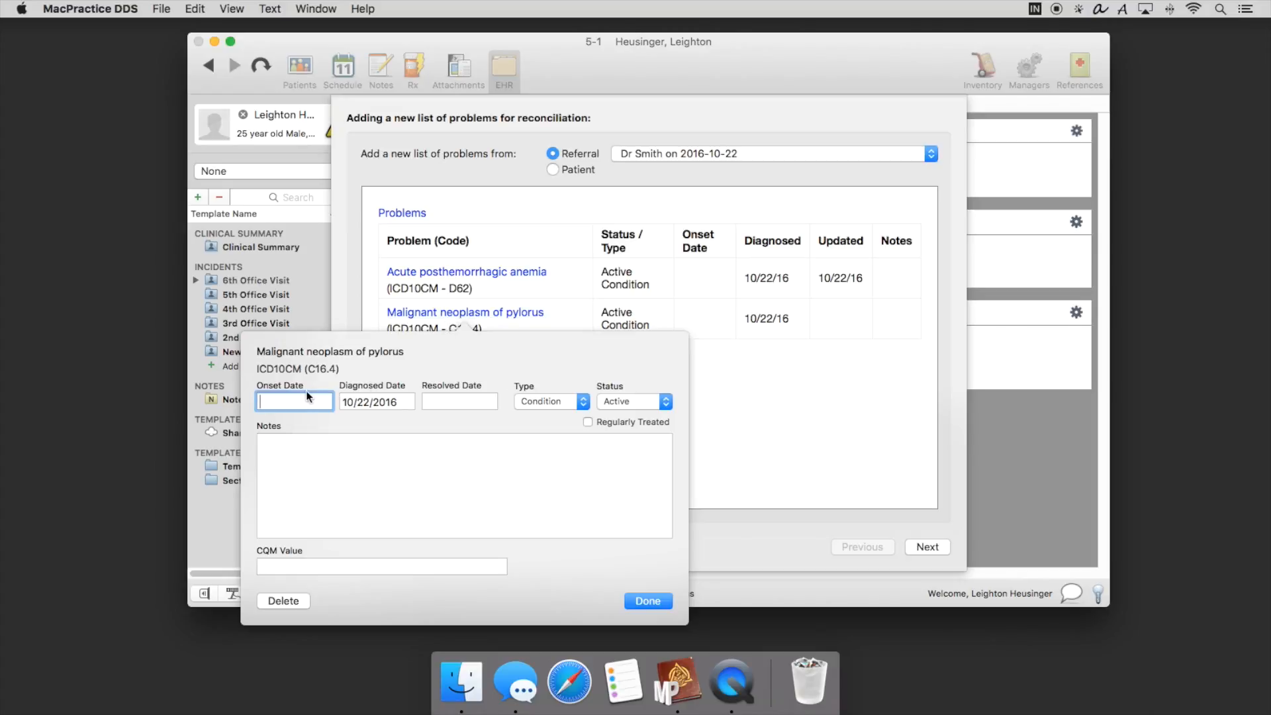
type("10/21/2016")
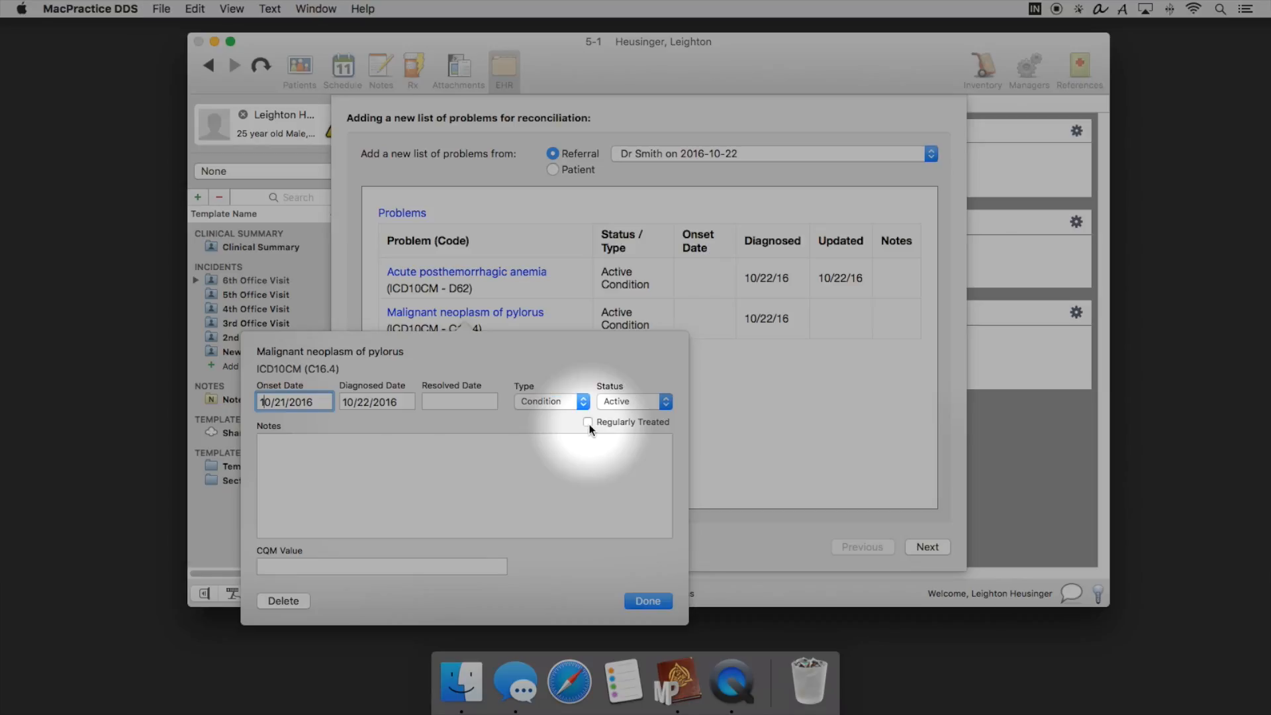
left_click(588, 423)
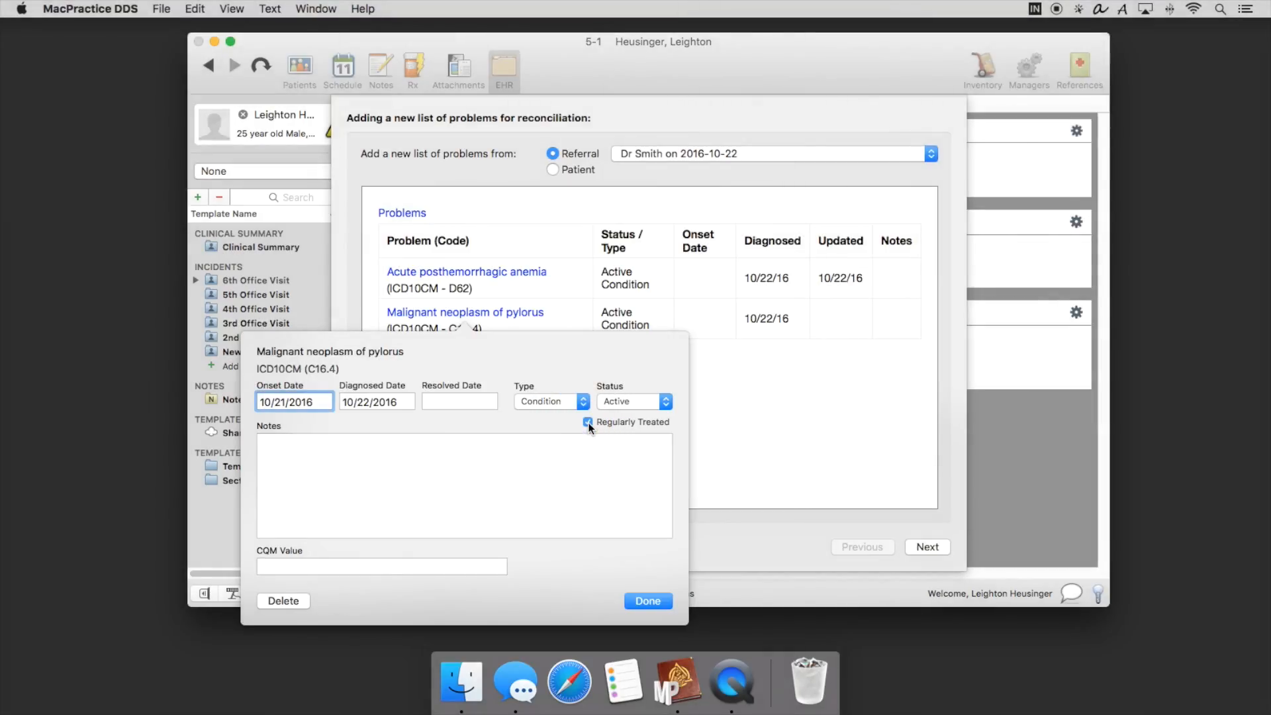
- Finish the referral problem list and reconcile it, keeping Acute posthemorrhagic anemia (D62) and Malignant neoplasm of pylorus (C16.4) in the patient's record
left_click(648, 601)
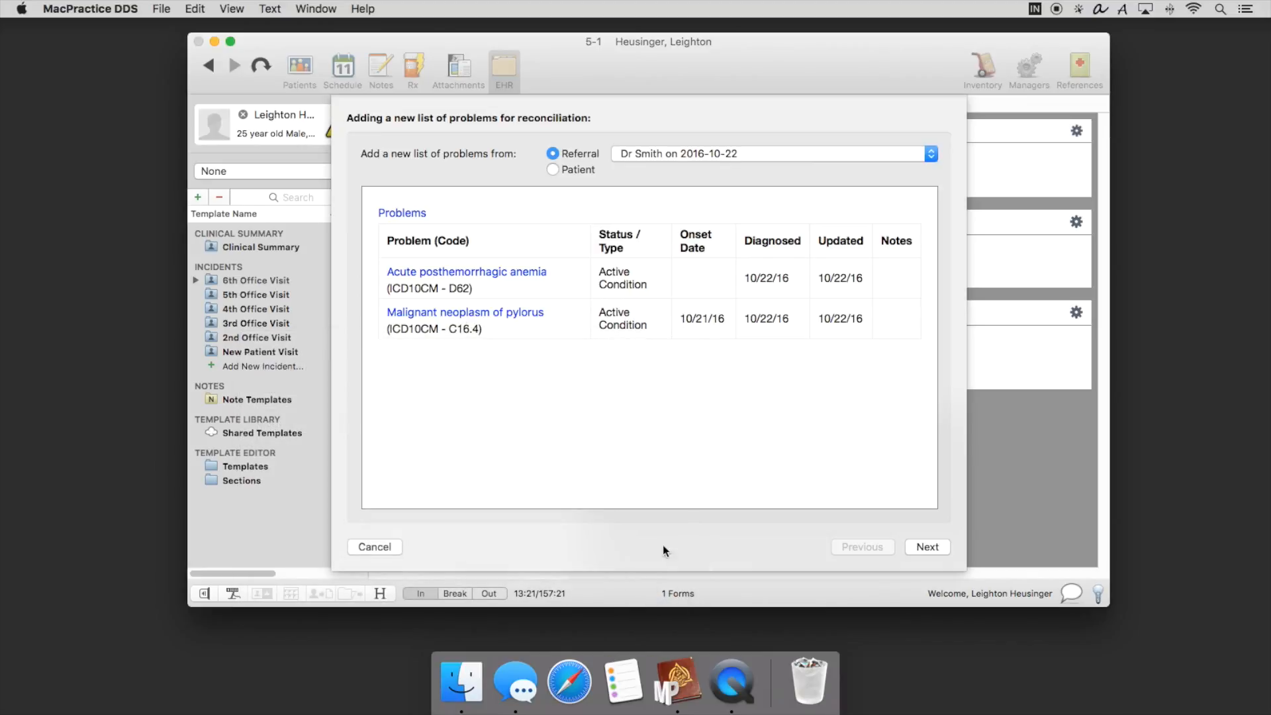
left_click(921, 547)
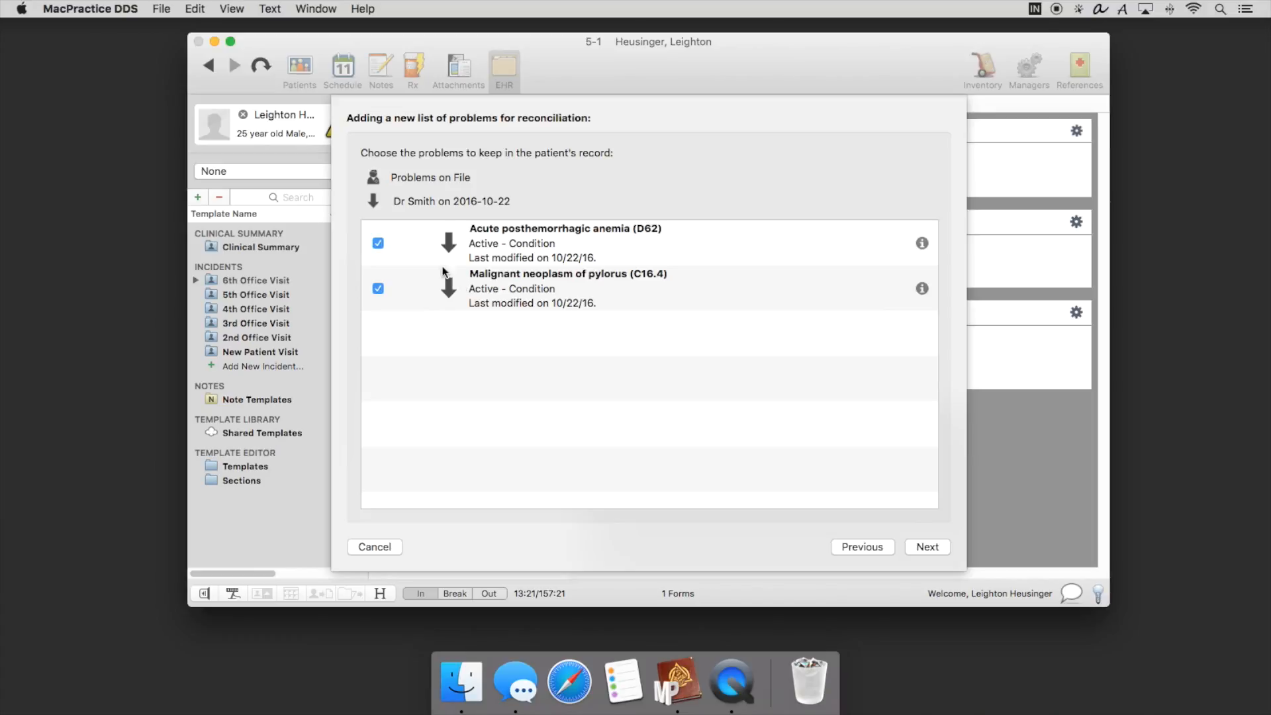
left_click(378, 244)
left_click(929, 547)
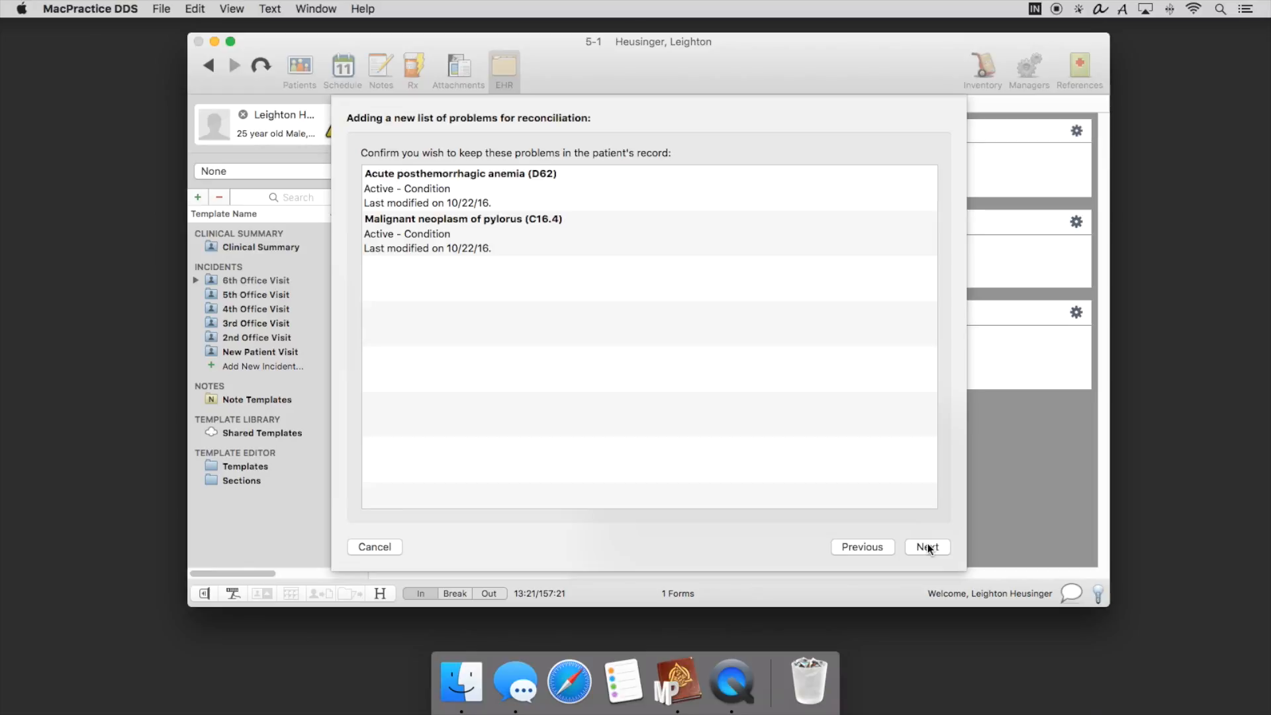
left_click(929, 547)
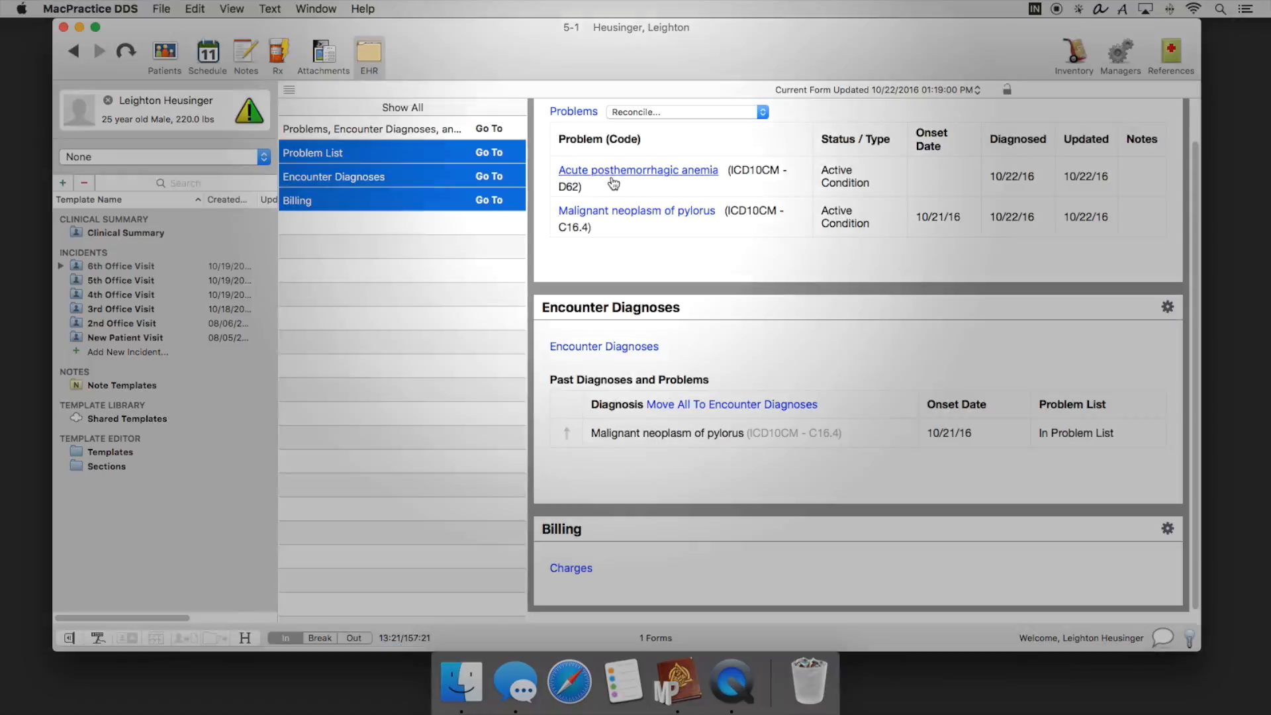
- Set the status of Acute posthemorrhagic anemia to Inactive, and check the problem list with all problems and with only active ones
left_click(613, 173)
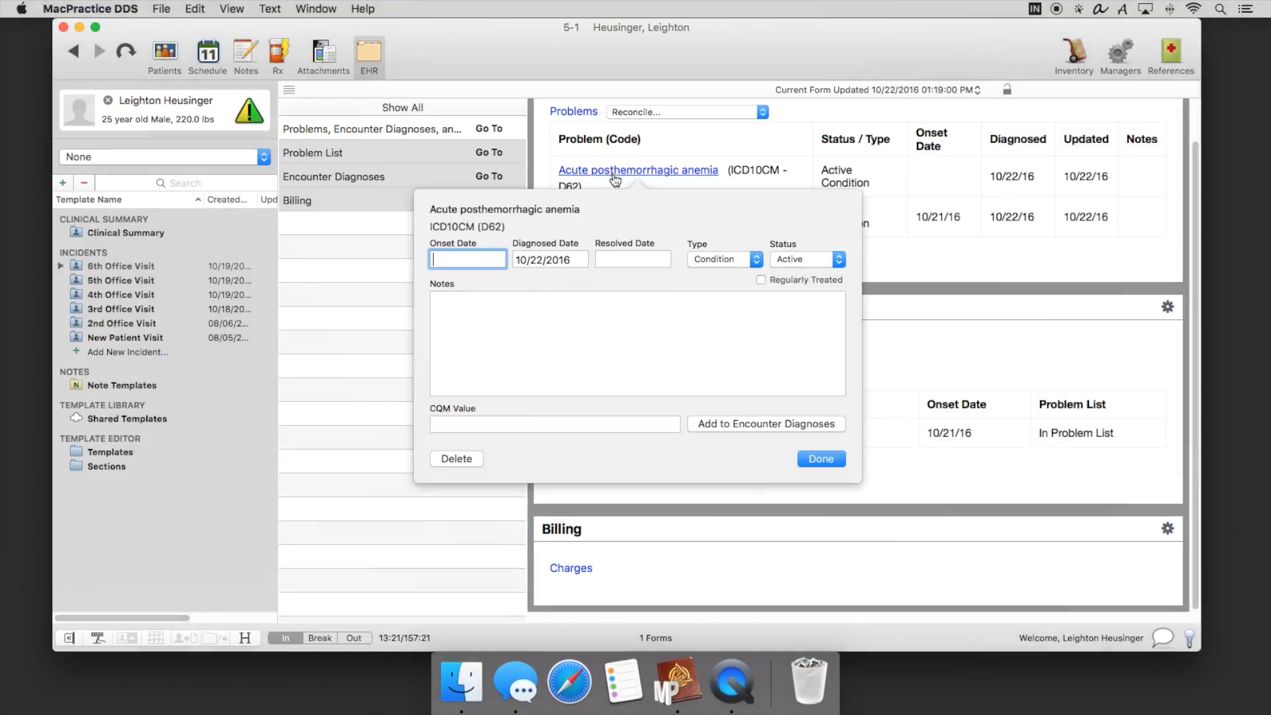
left_click(789, 254)
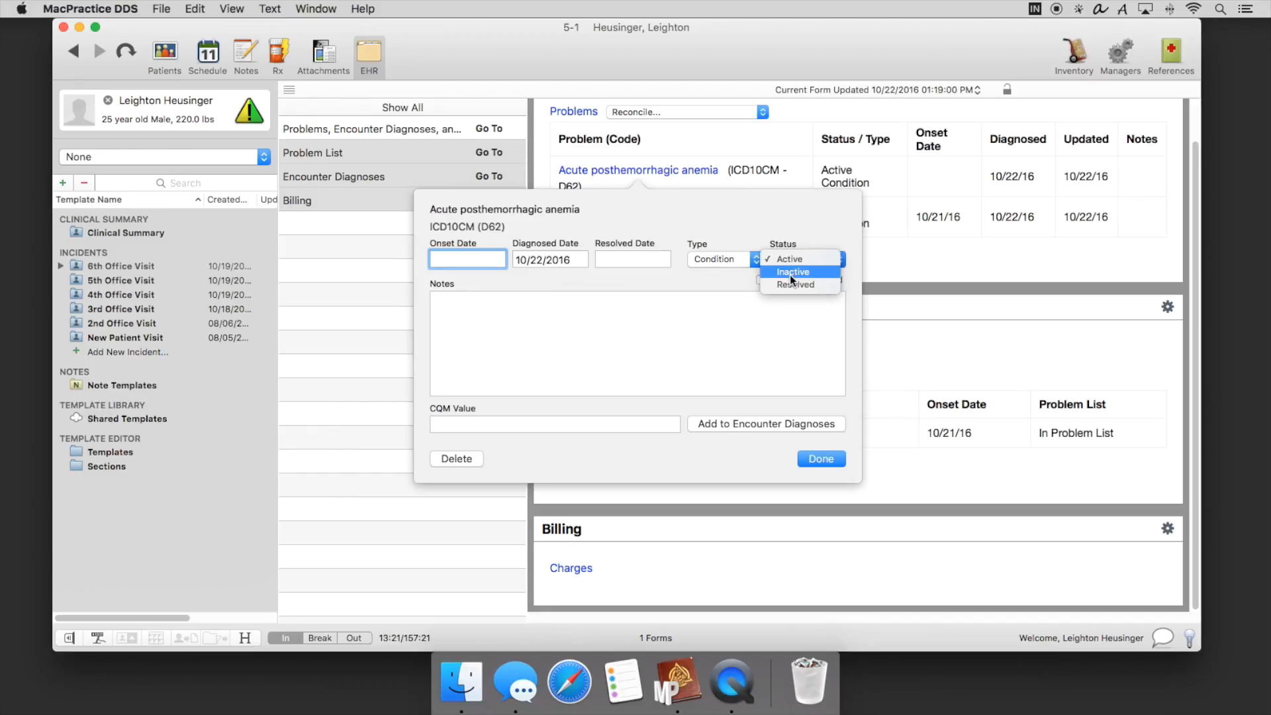
left_click(789, 284)
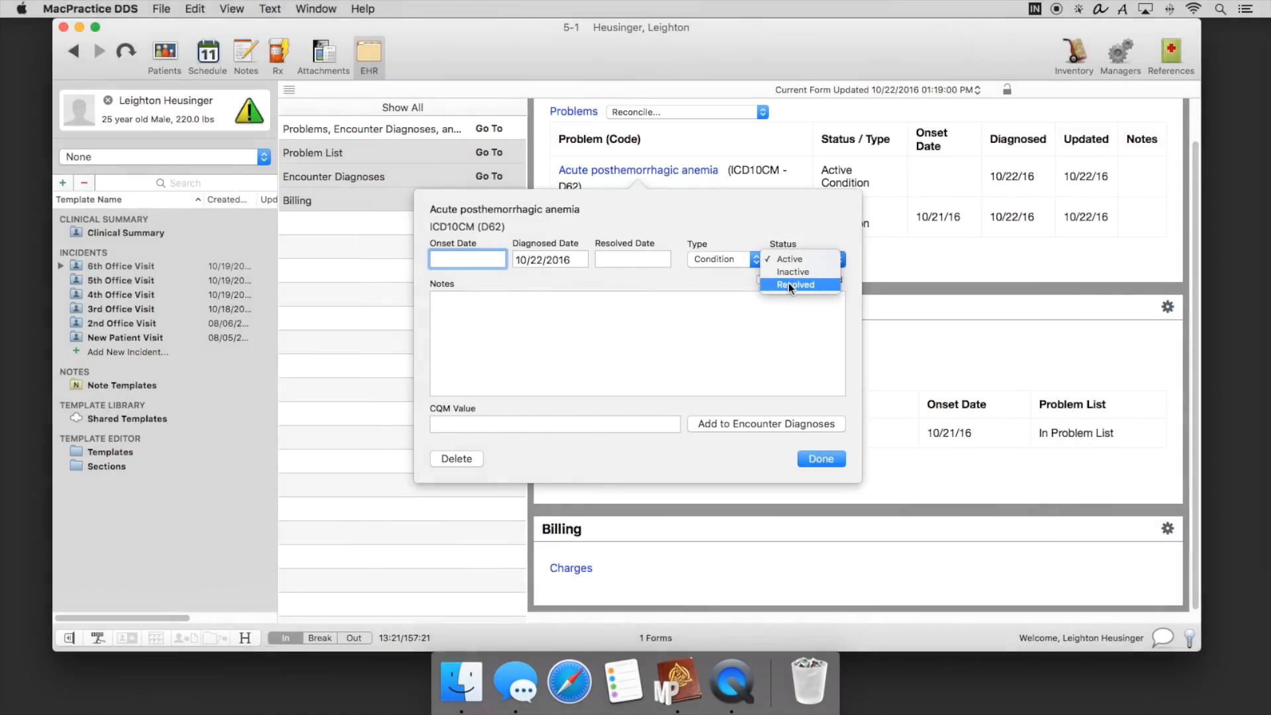
left_click(791, 276)
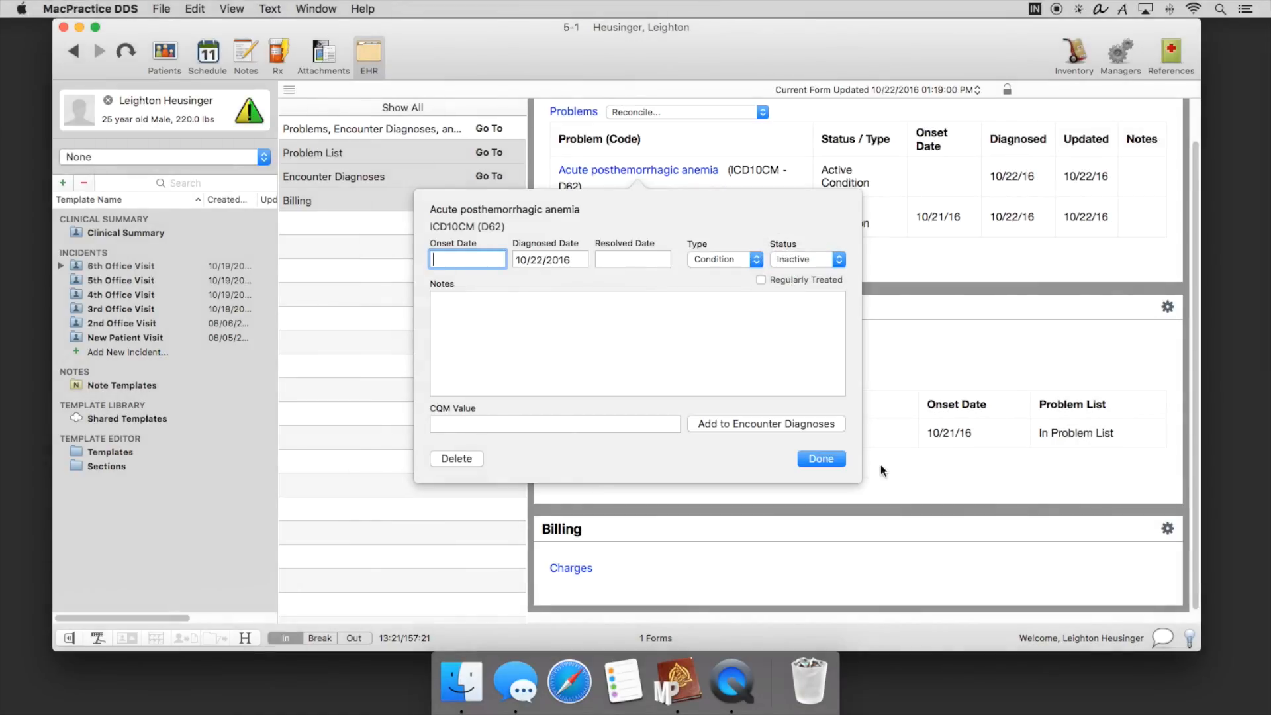
left_click(831, 459)
left_click(688, 117)
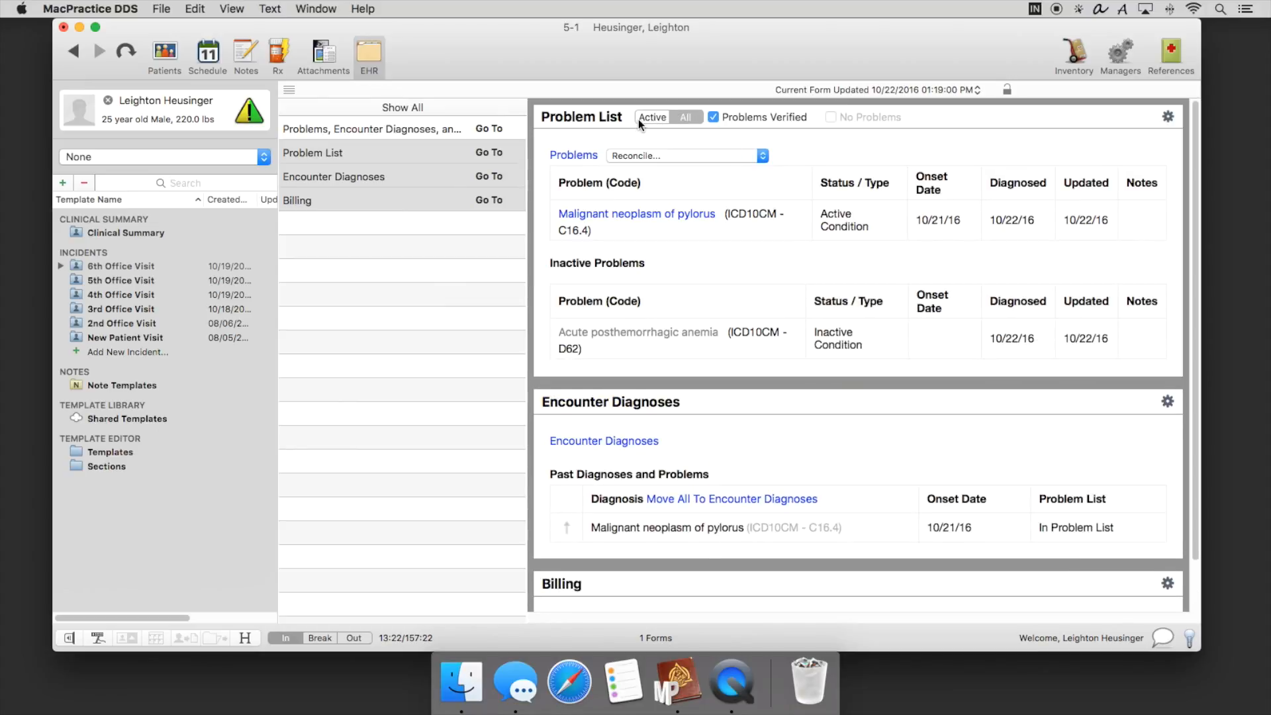
left_click(638, 120)
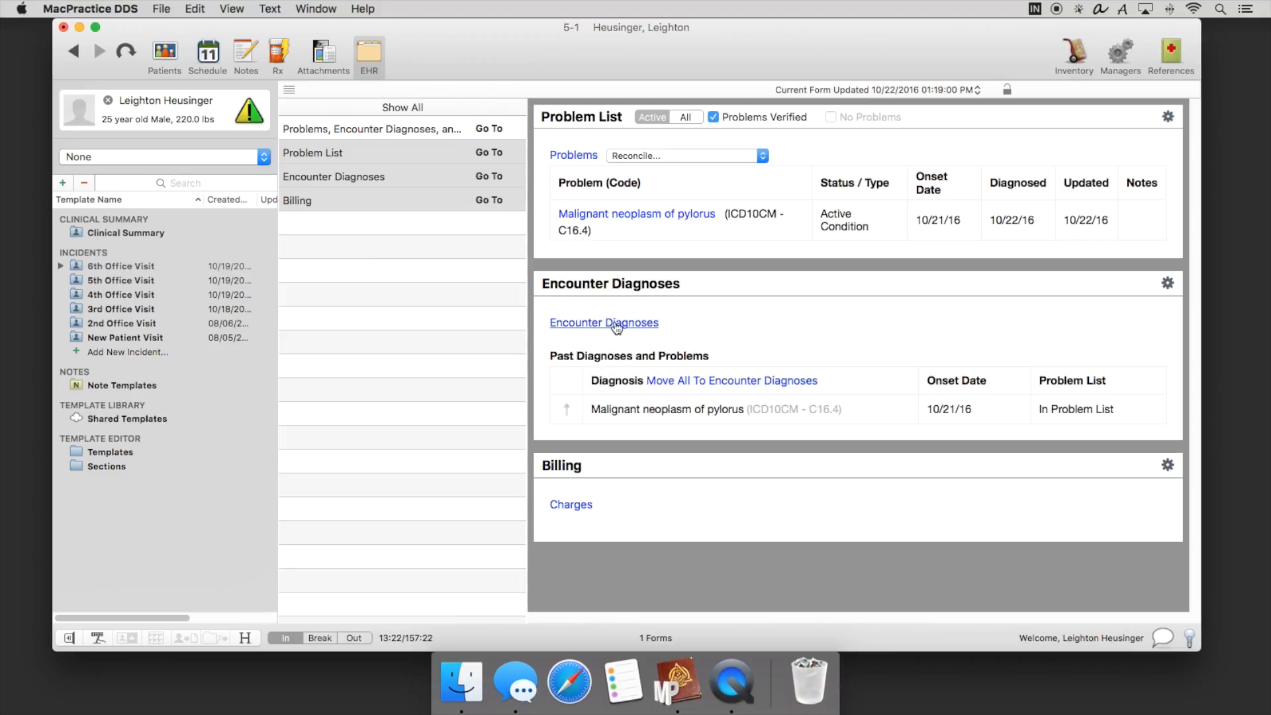
- Add Hypothalamic dysfunction, not elsewhere classified (E23.3) as an encounter diagnosis by browsing ICD10 codes through E00-E89 and E20-E35
left_click(616, 325)
double_click(753, 332)
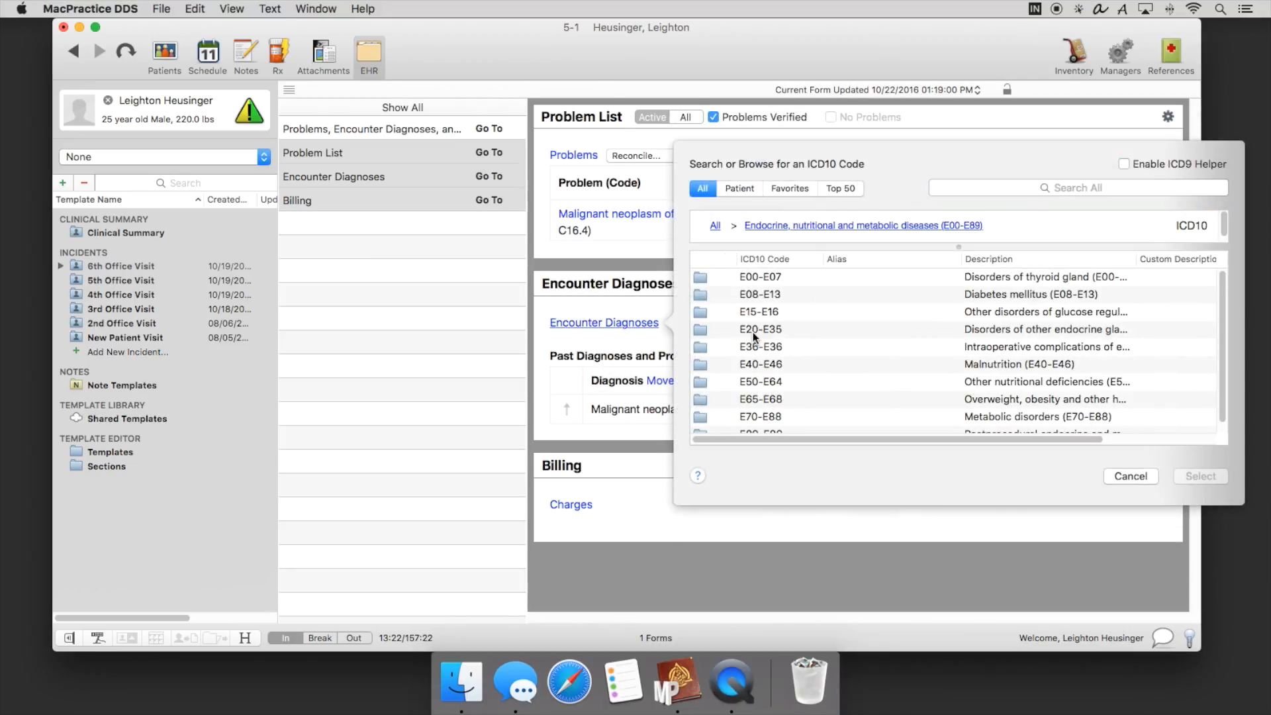
double_click(753, 332)
double_click(753, 332)
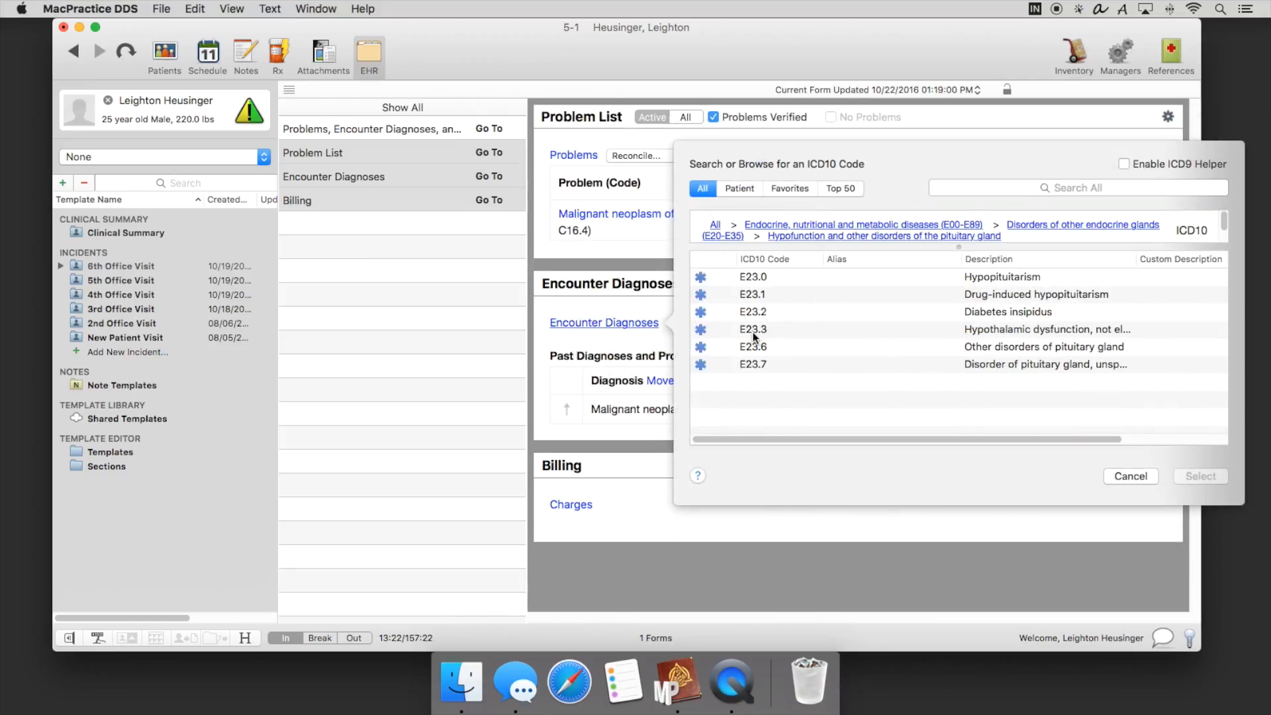
double_click(753, 332)
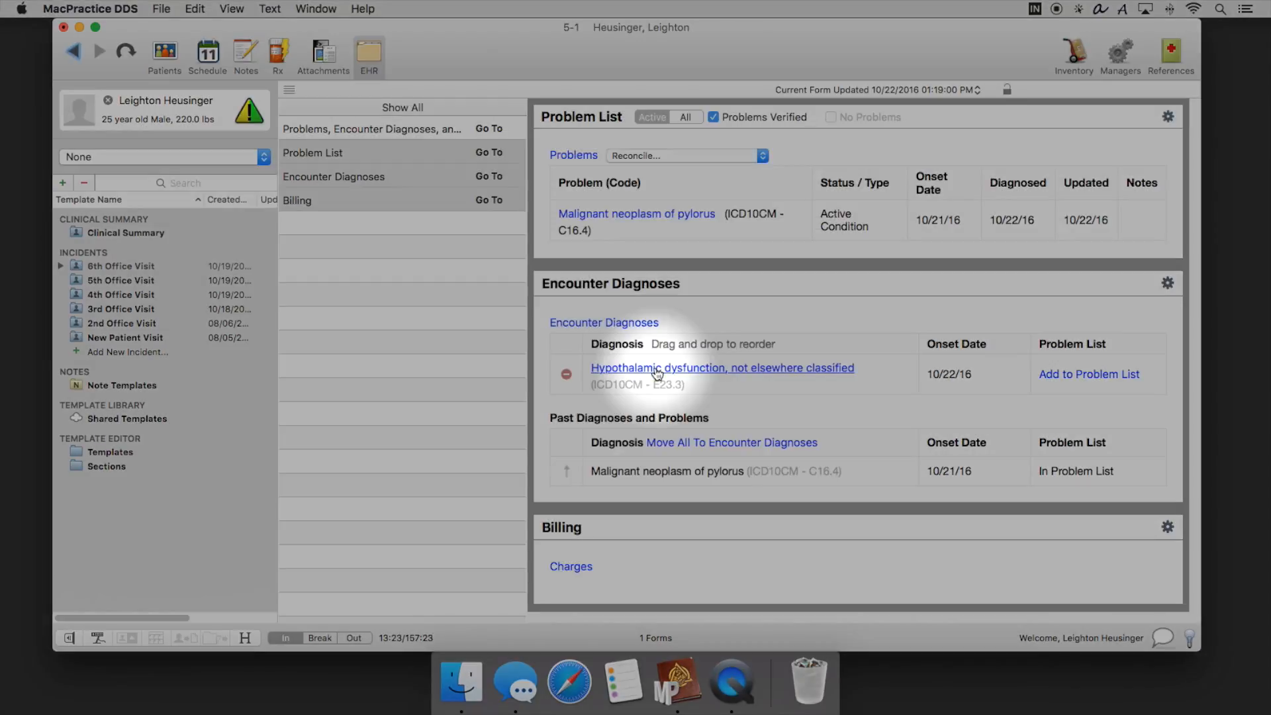
- Review the details of the Hypothalamic dysfunction encounter diagnosis and add it to the problem list
left_click(657, 372)
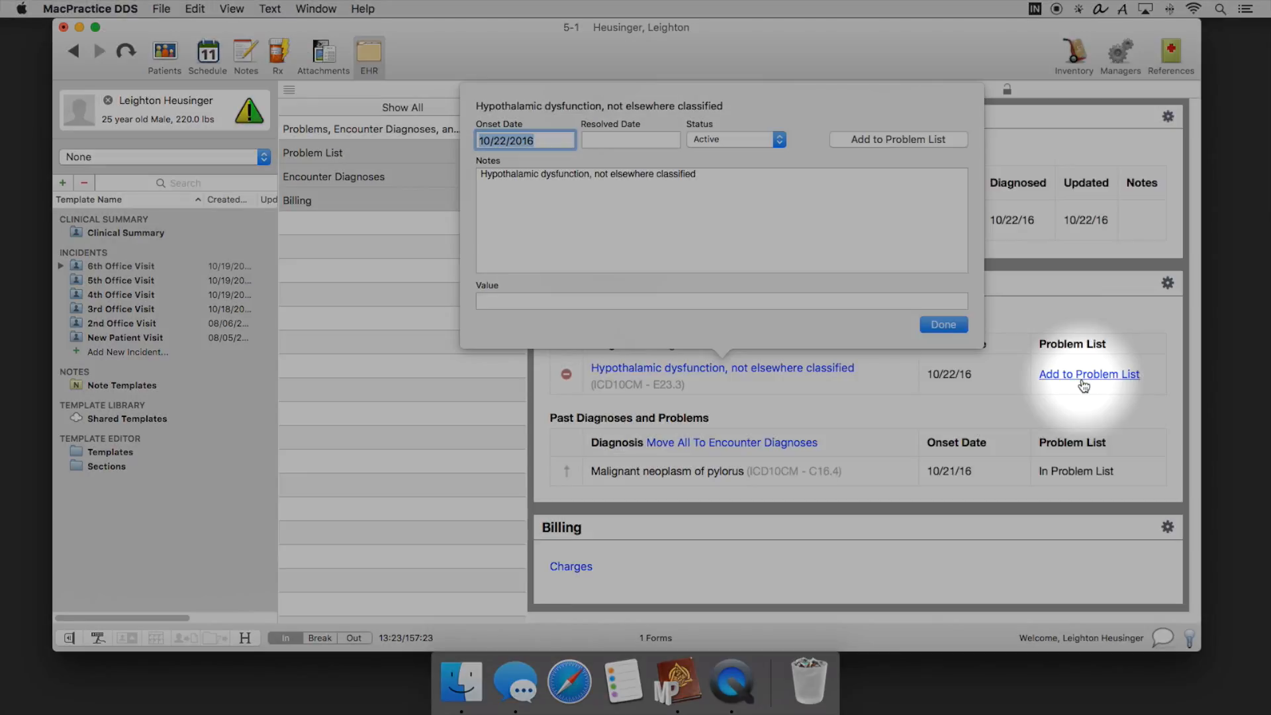
key("Return")
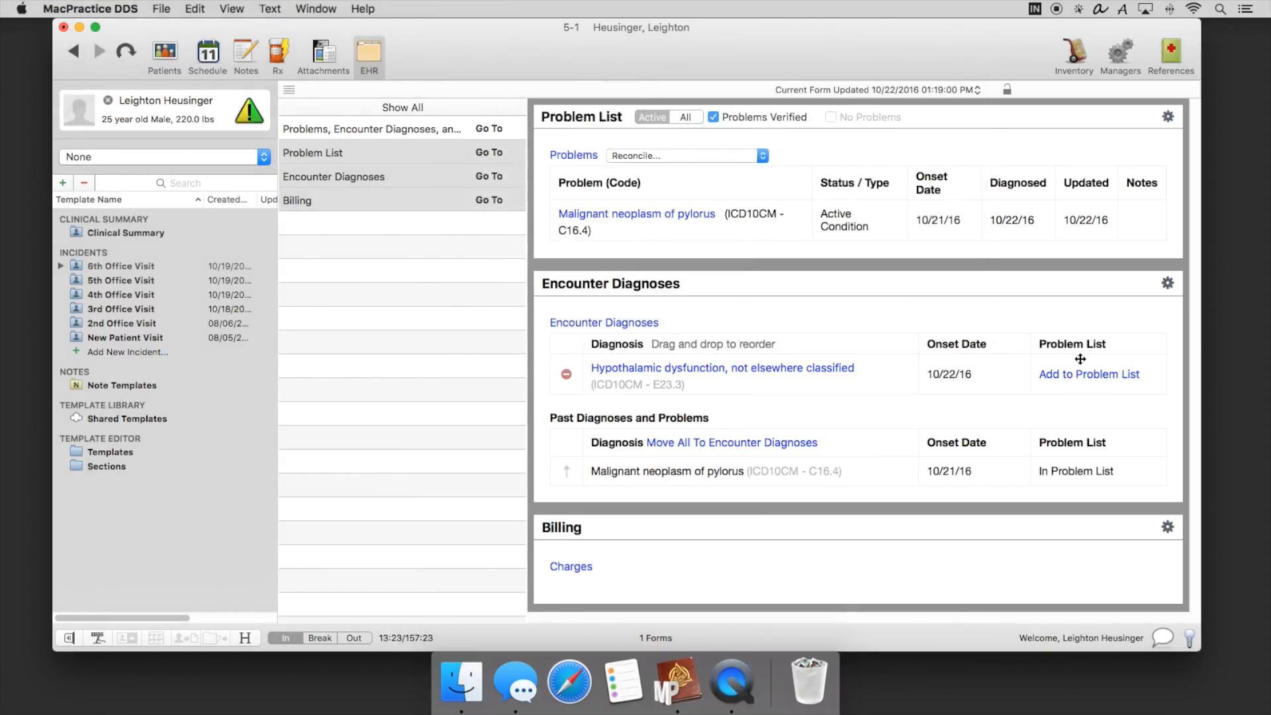
left_click(1082, 374)
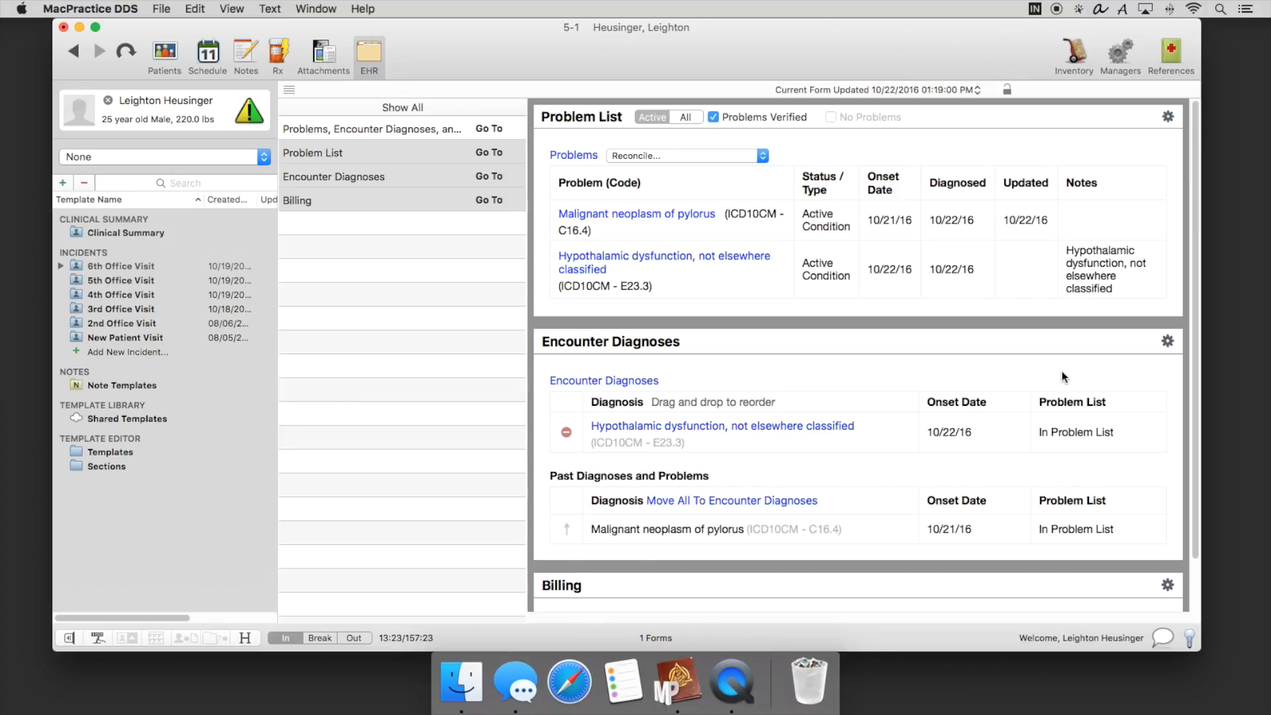
- Move Malignant neoplasm of pylorus from the past diagnoses to the encounter diagnoses, trying out moving it back before adding it again
scroll(1062, 376, "down", 3)
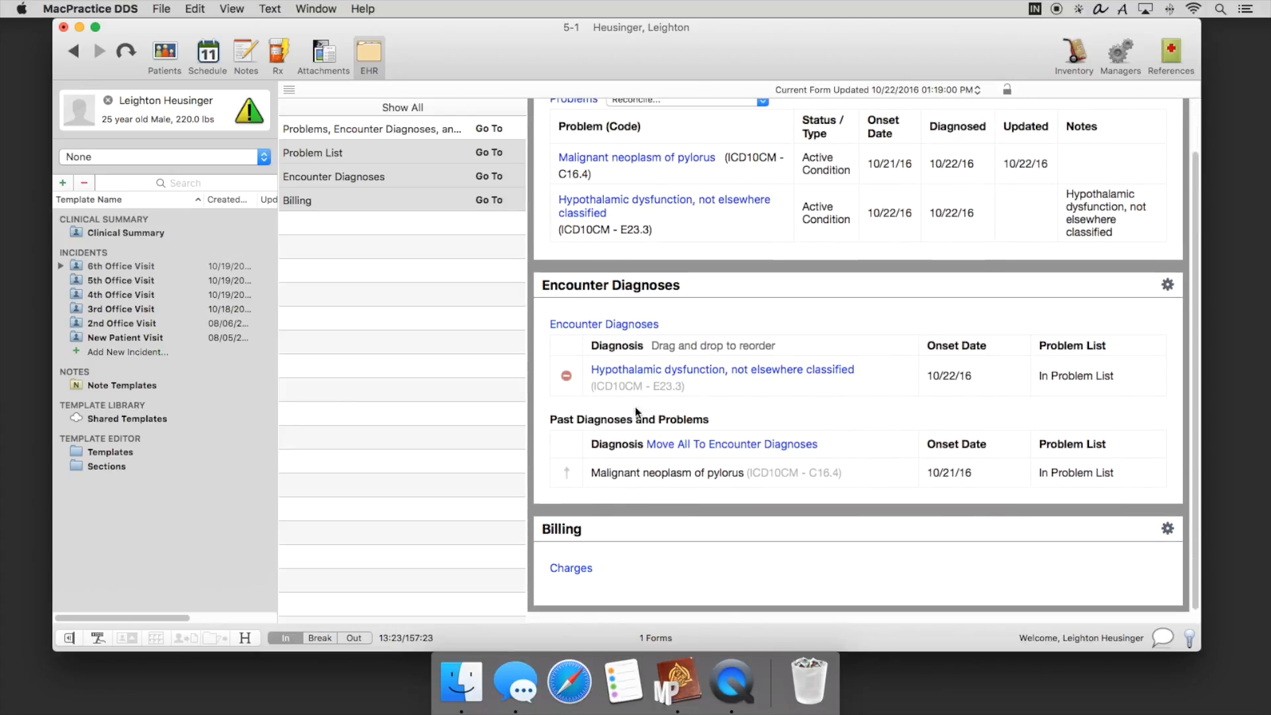
left_click(569, 473)
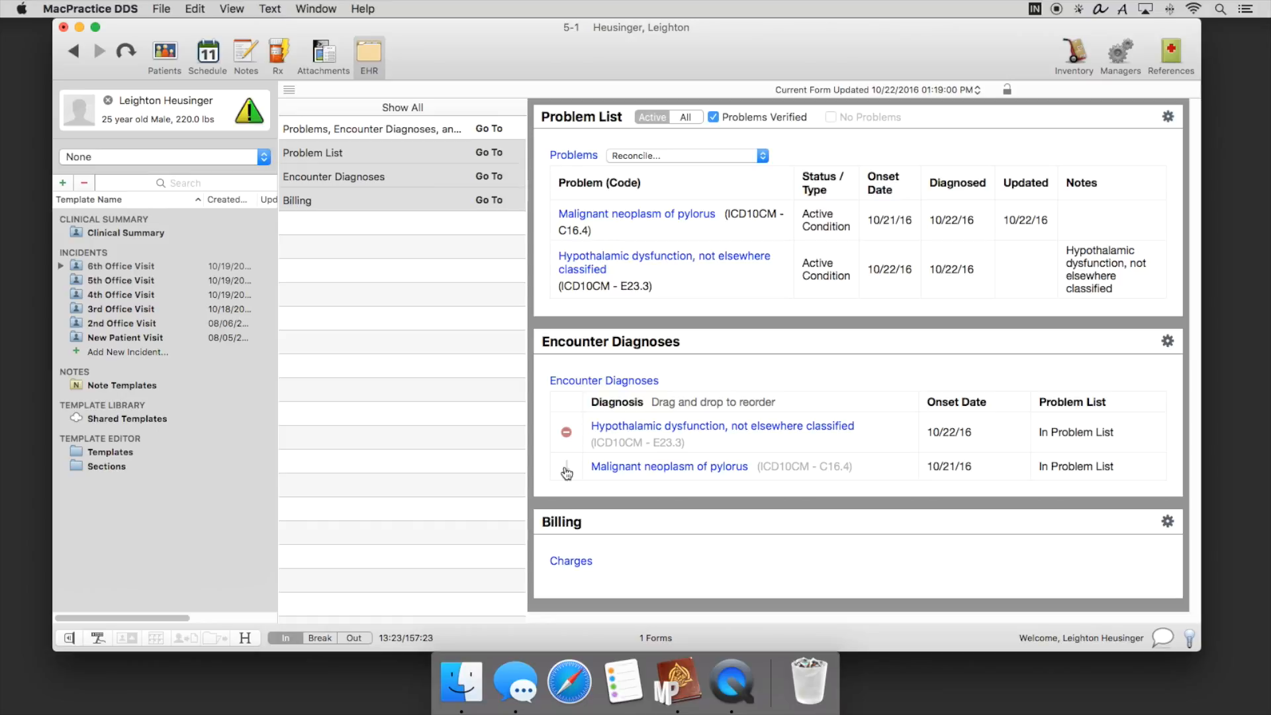
left_click(567, 471)
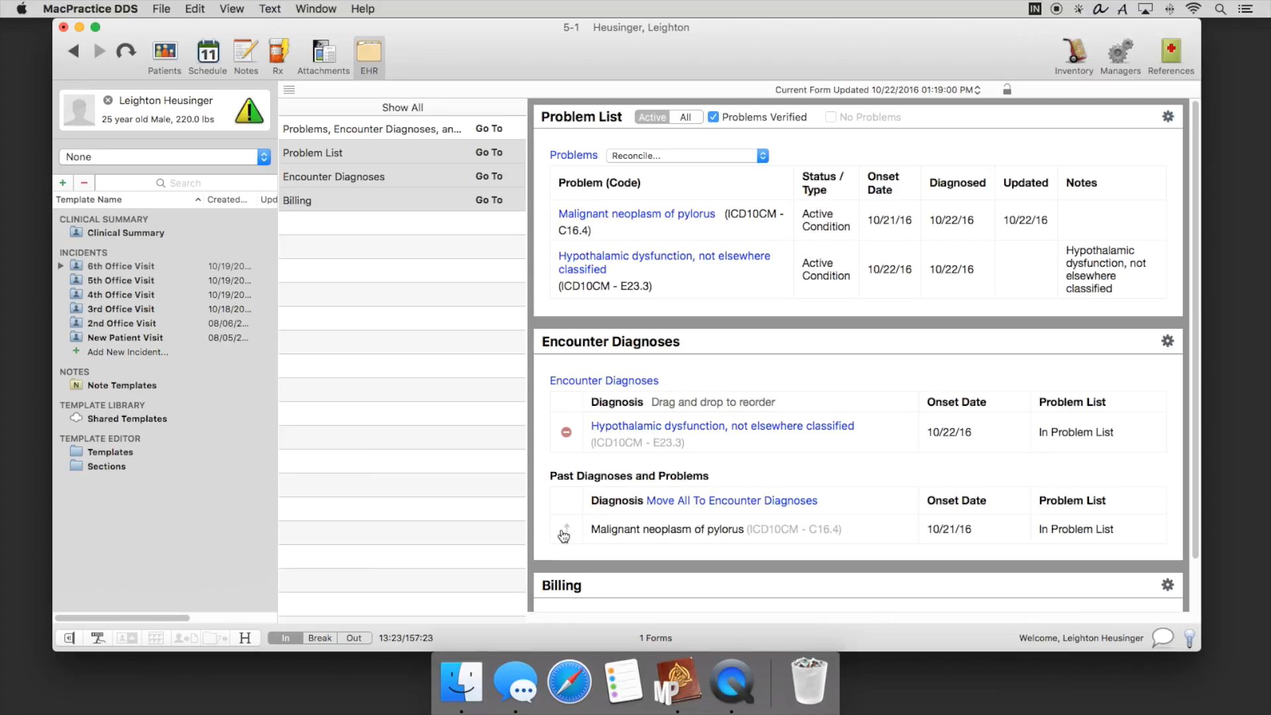
left_click(564, 531)
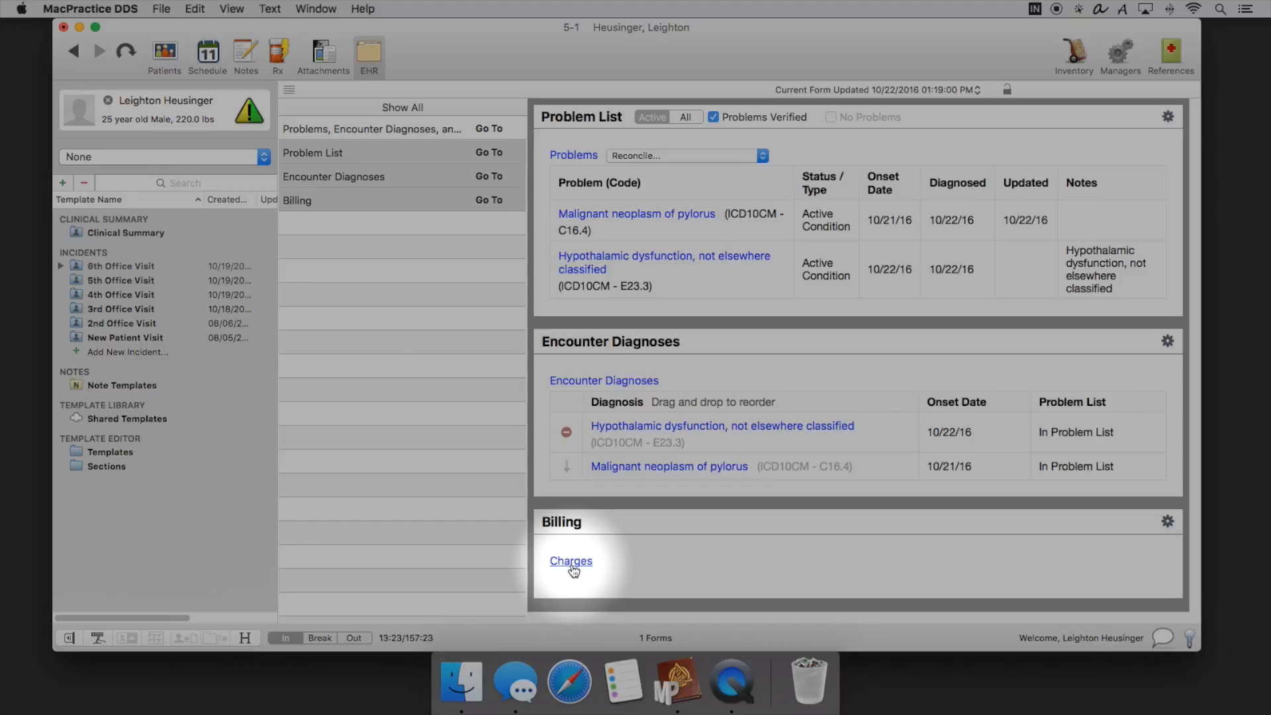
- Add the charge 99202, Office Visit New, to the billing section
left_click(571, 563)
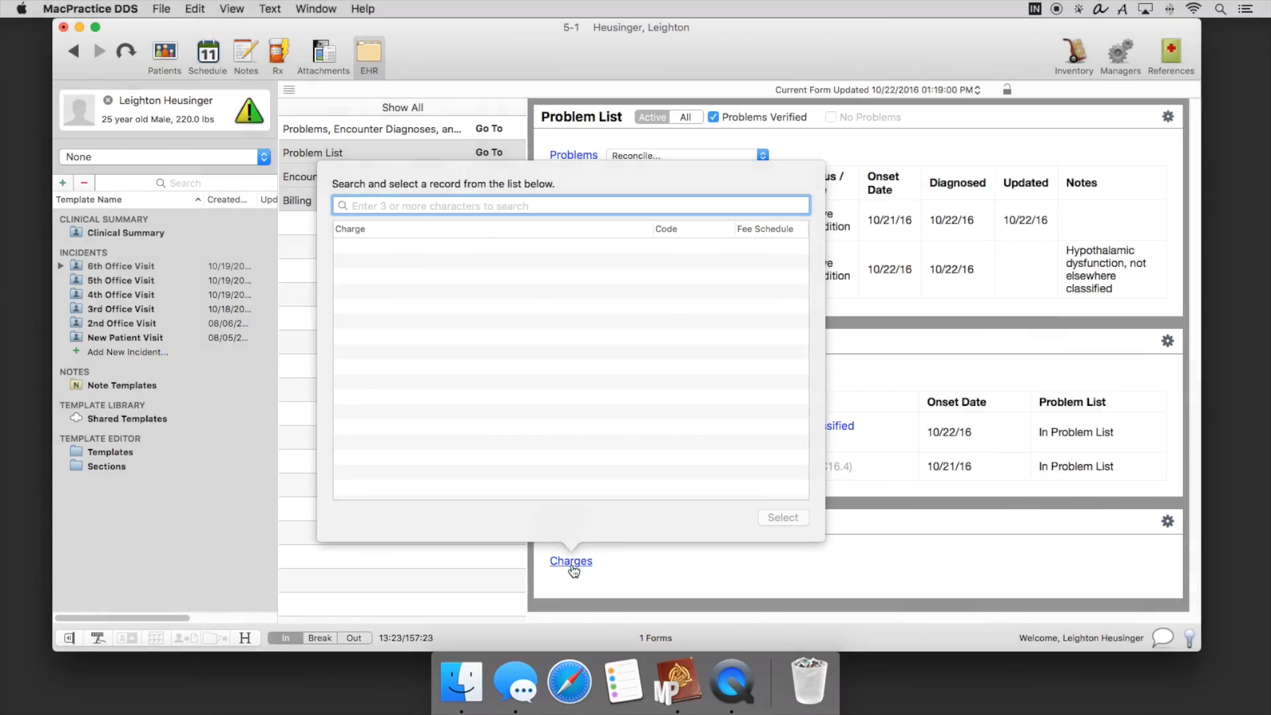
type("99202")
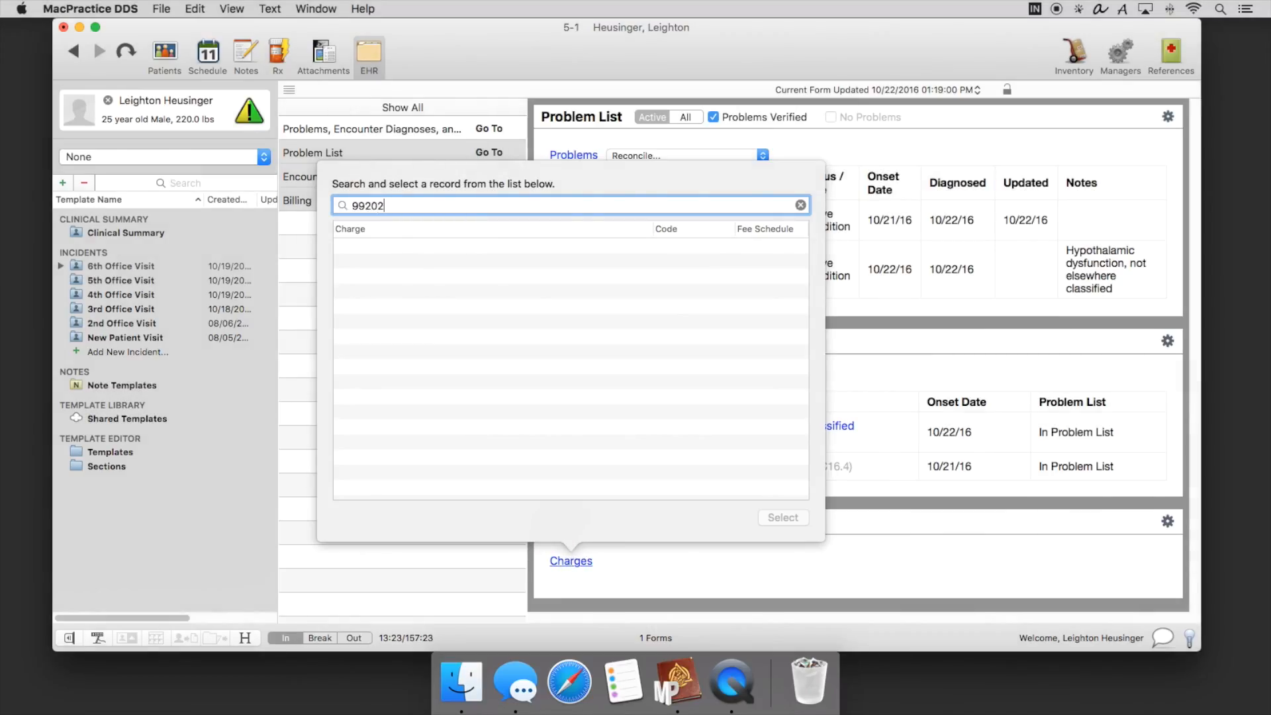
key("Return")
left_click(439, 247)
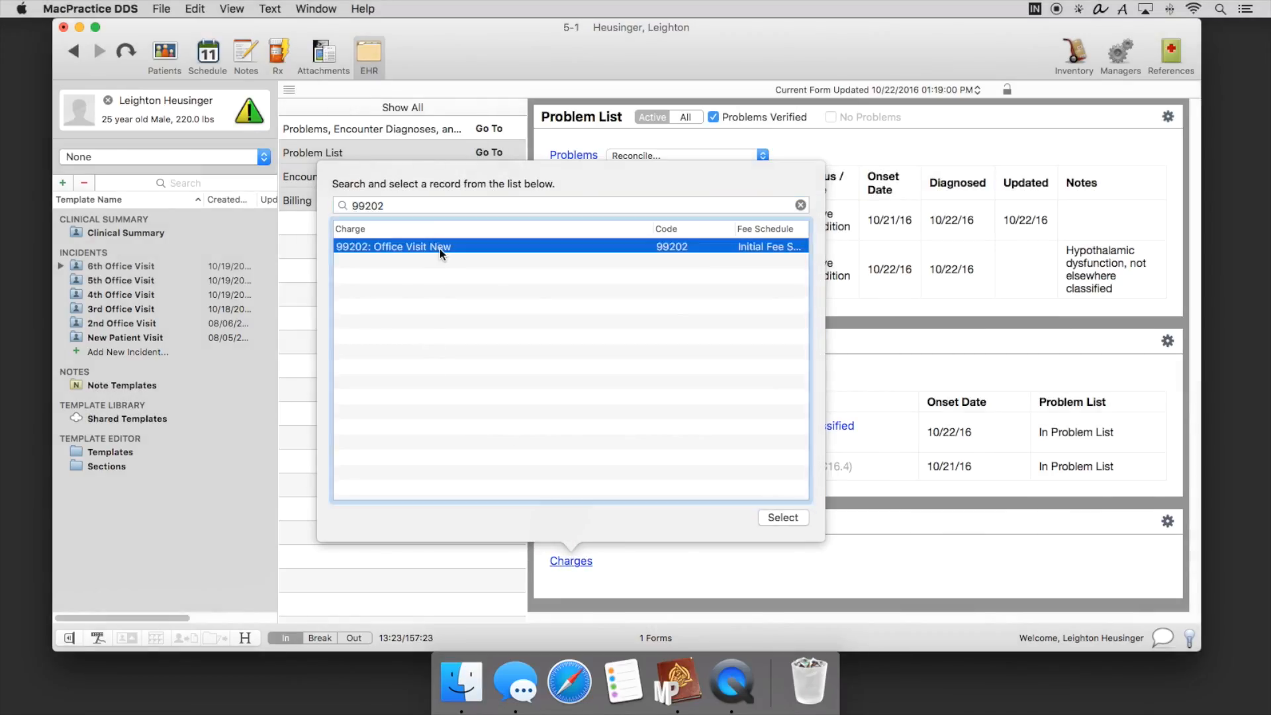
left_click(772, 519)
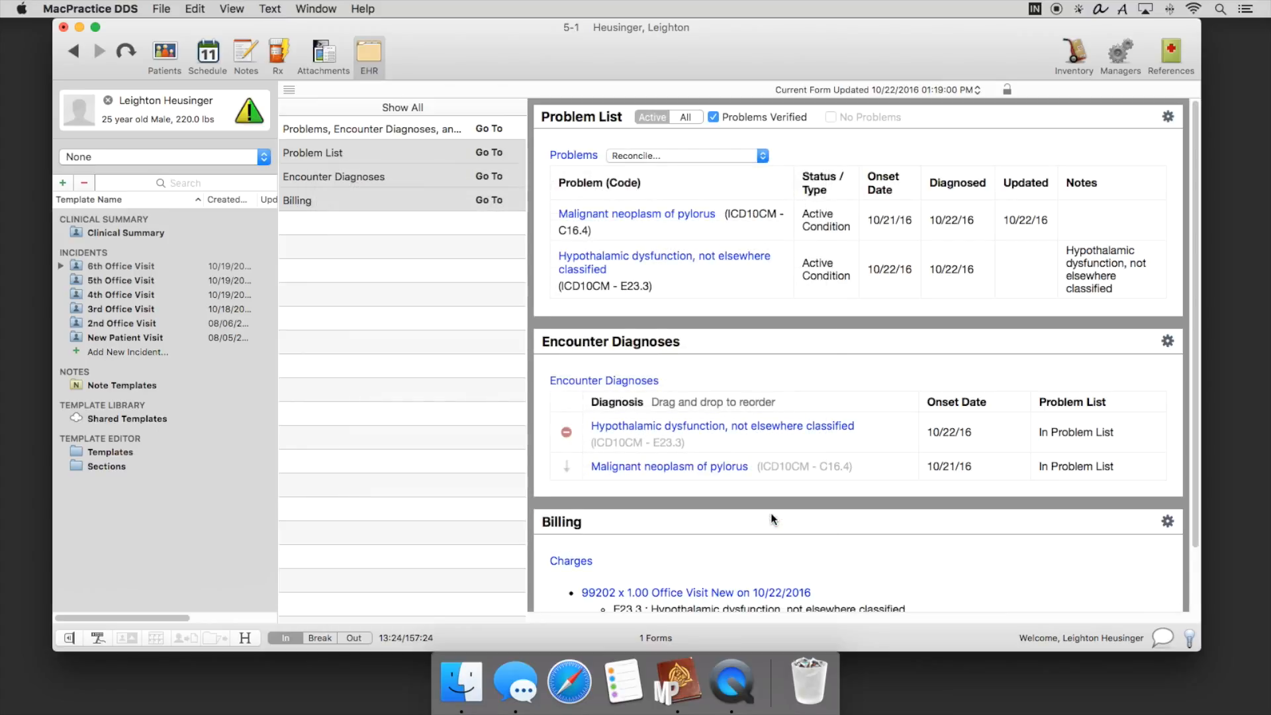
- Review the diagnoses linked to the 99202 Office Visit New charge and create the billing order
scroll(771, 518, "down", 3)
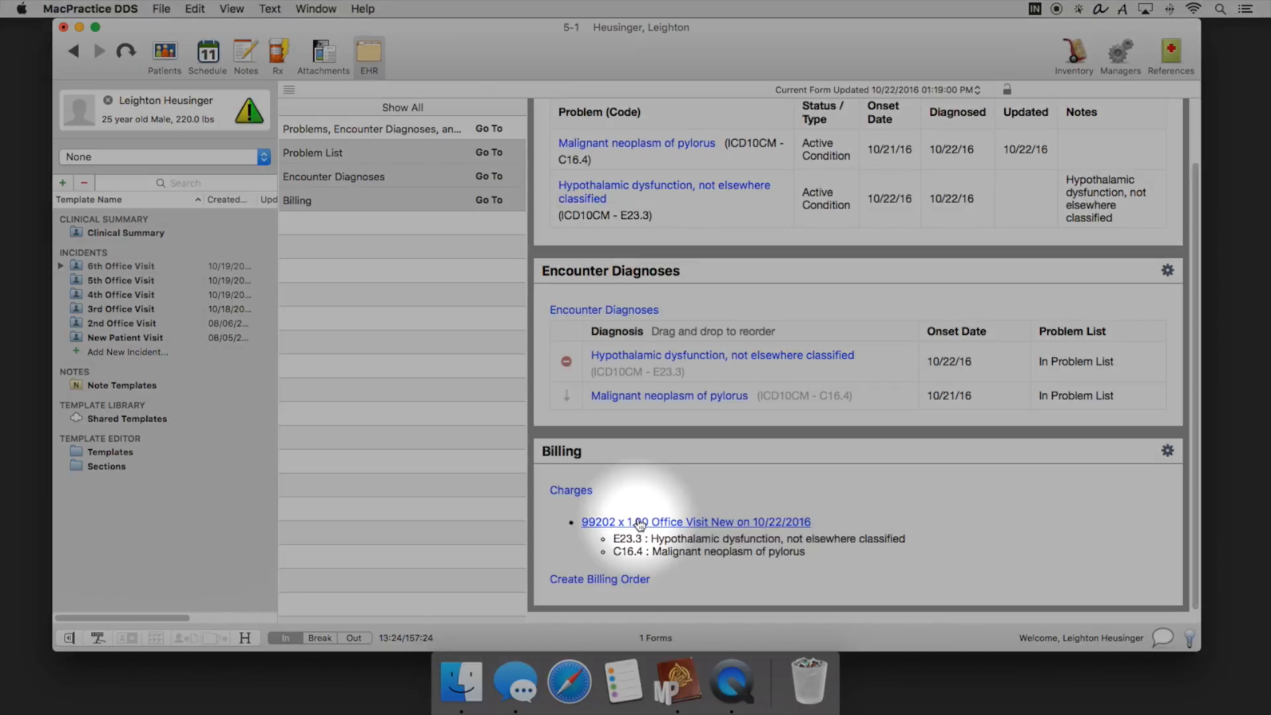
left_click(640, 523)
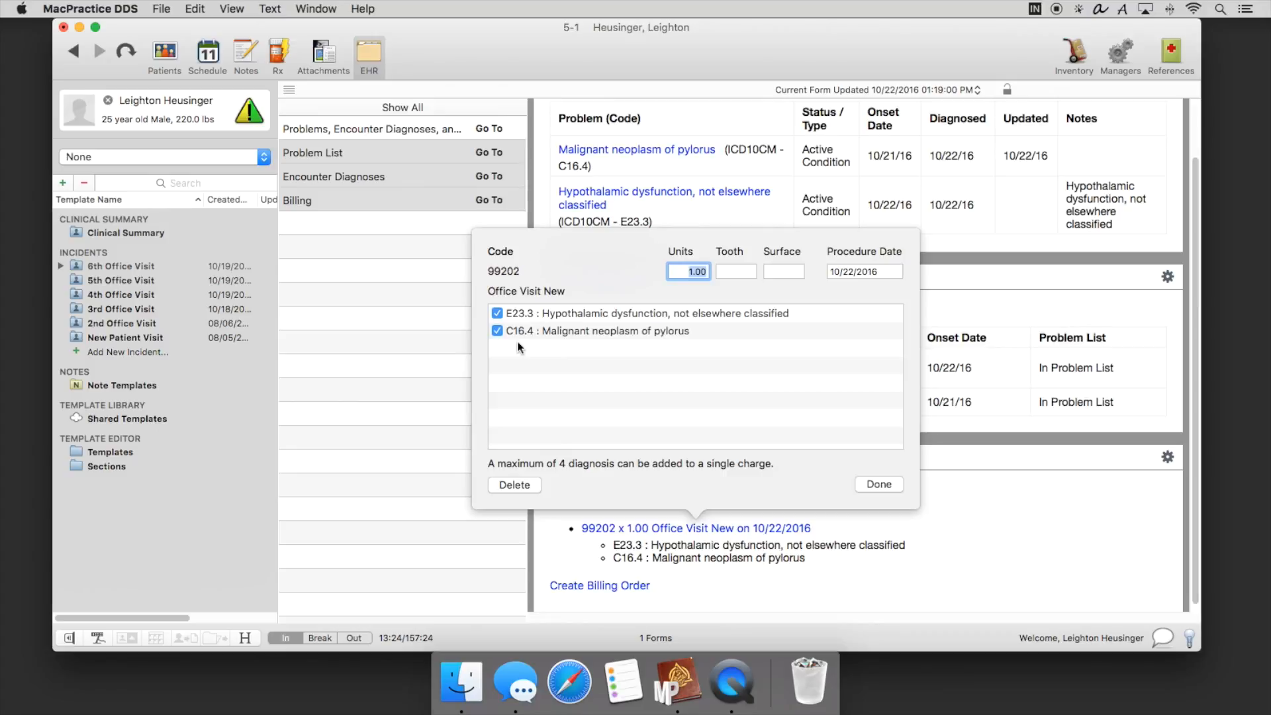
left_click(879, 484)
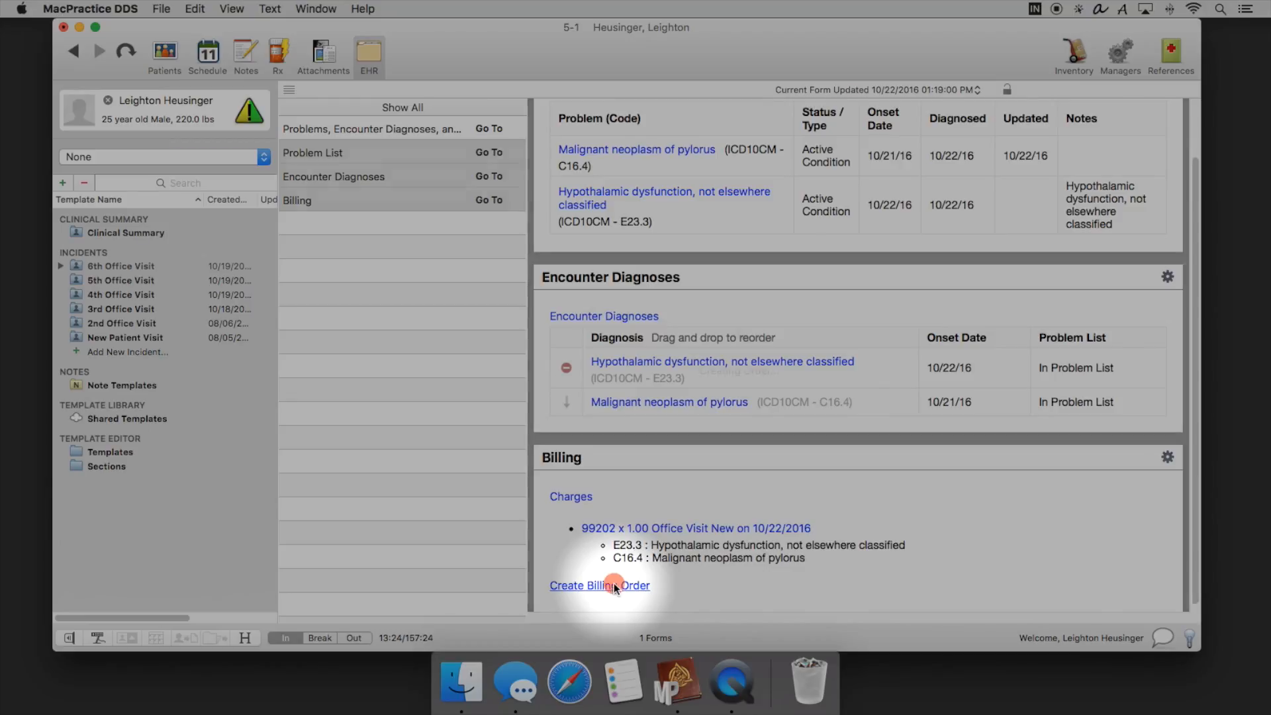
left_click(614, 587)
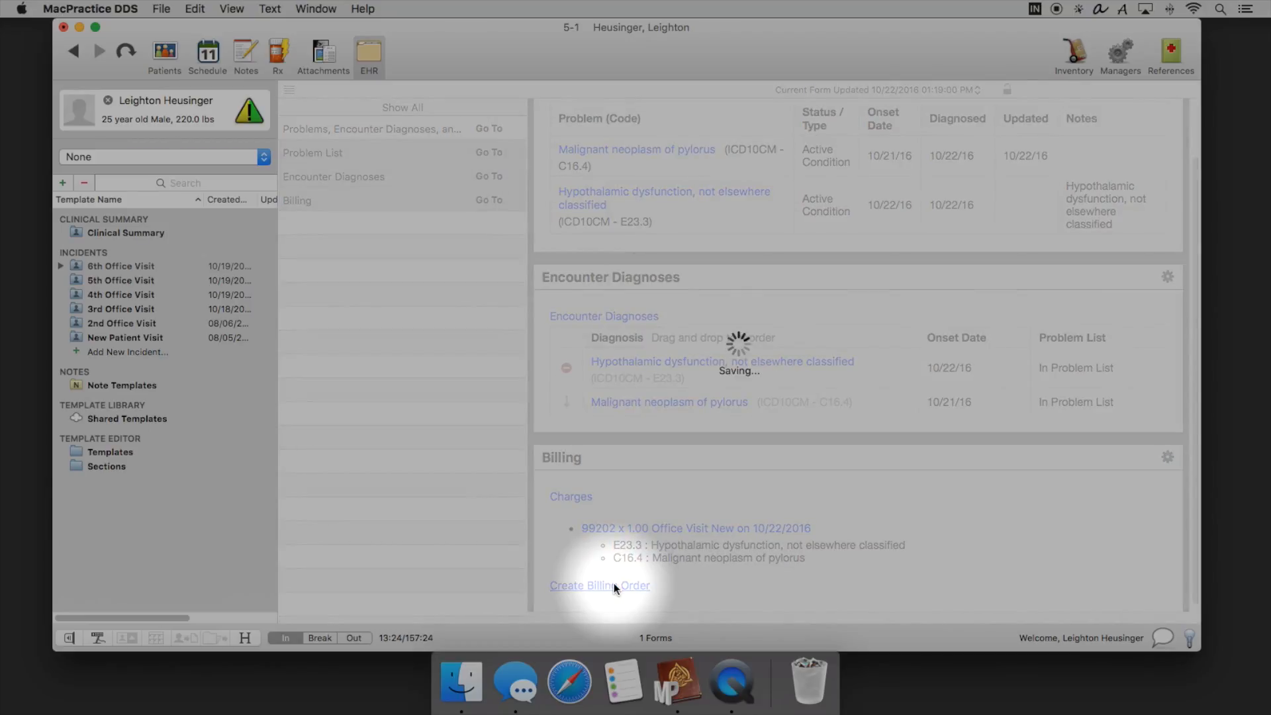